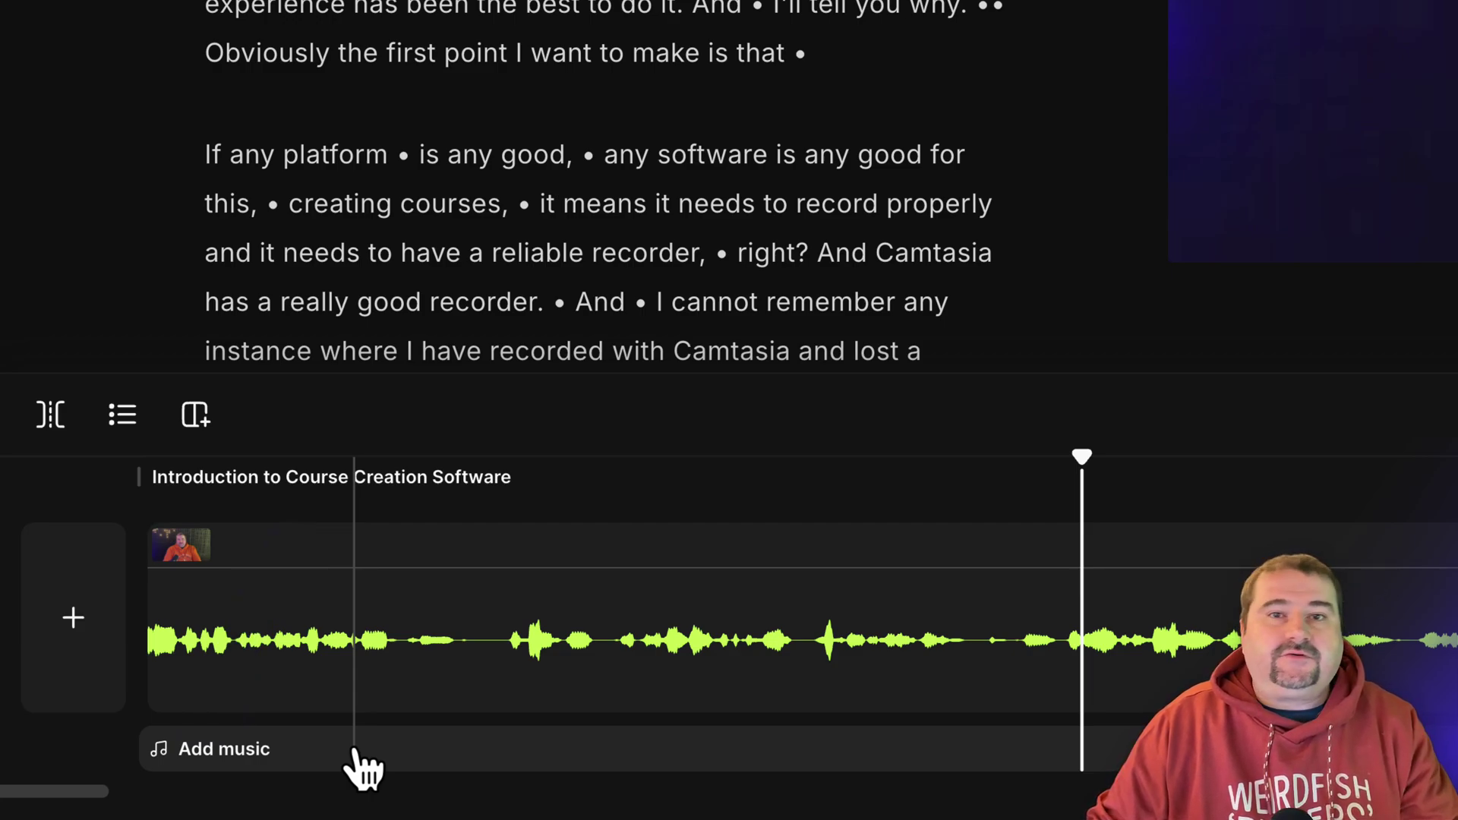
# - Add the Palms Down track from Riverside's Music library as background music under the recording
pyautogui.click(276, 740)
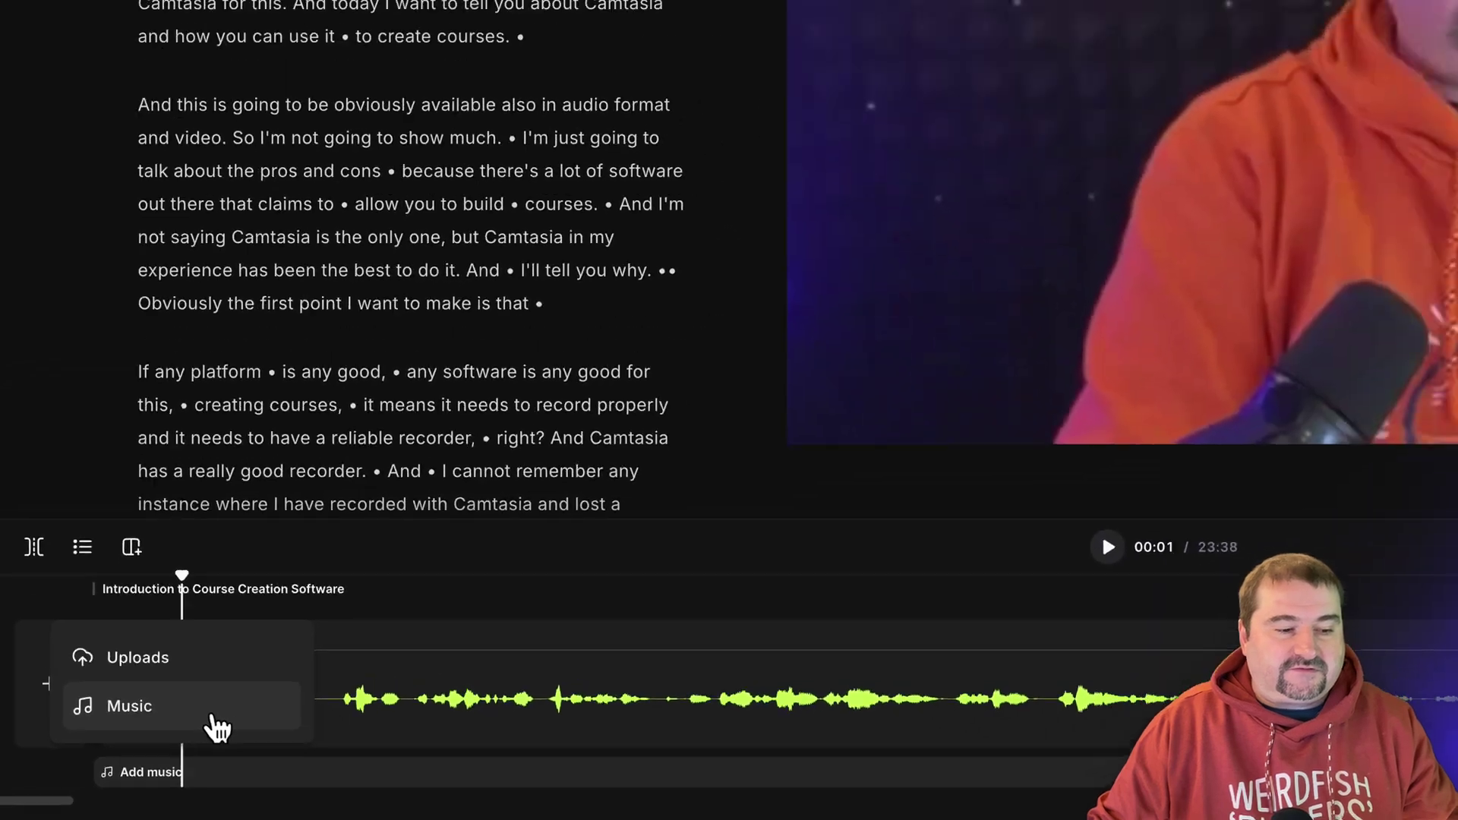
pyautogui.click(323, 669)
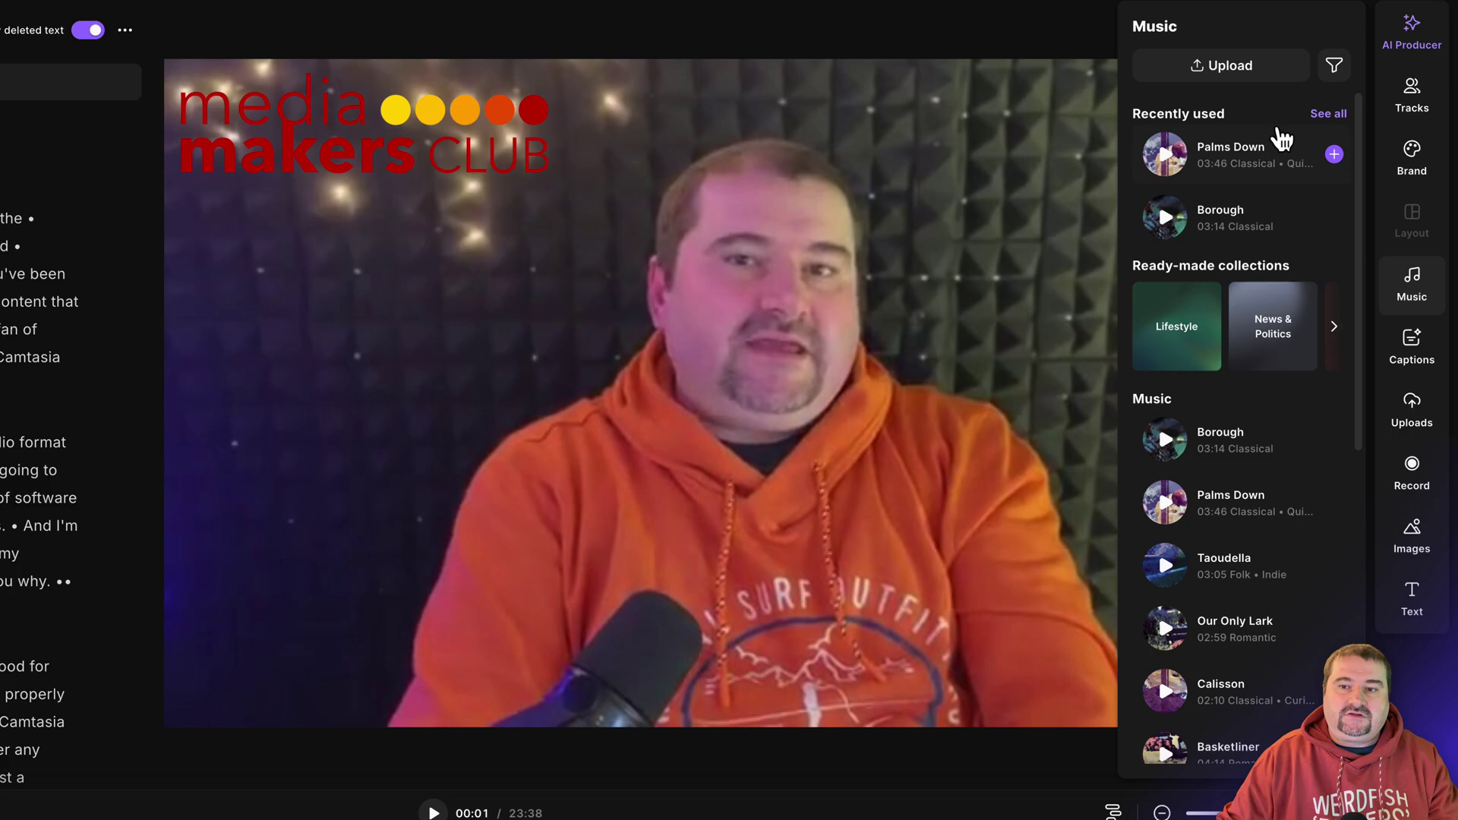
pyautogui.scroll(-8, 1268, 379)
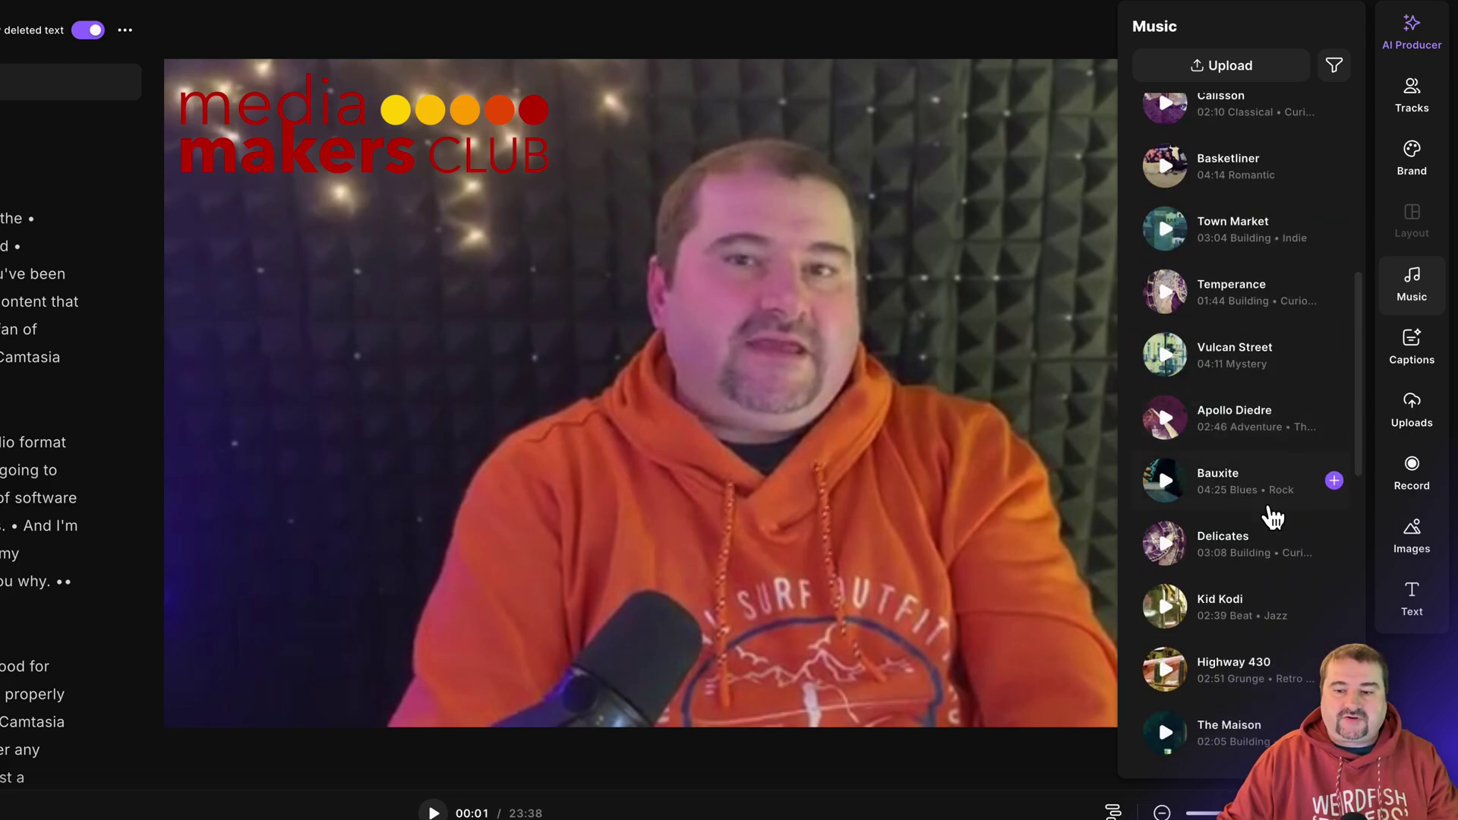
pyautogui.scroll(8, 1273, 517)
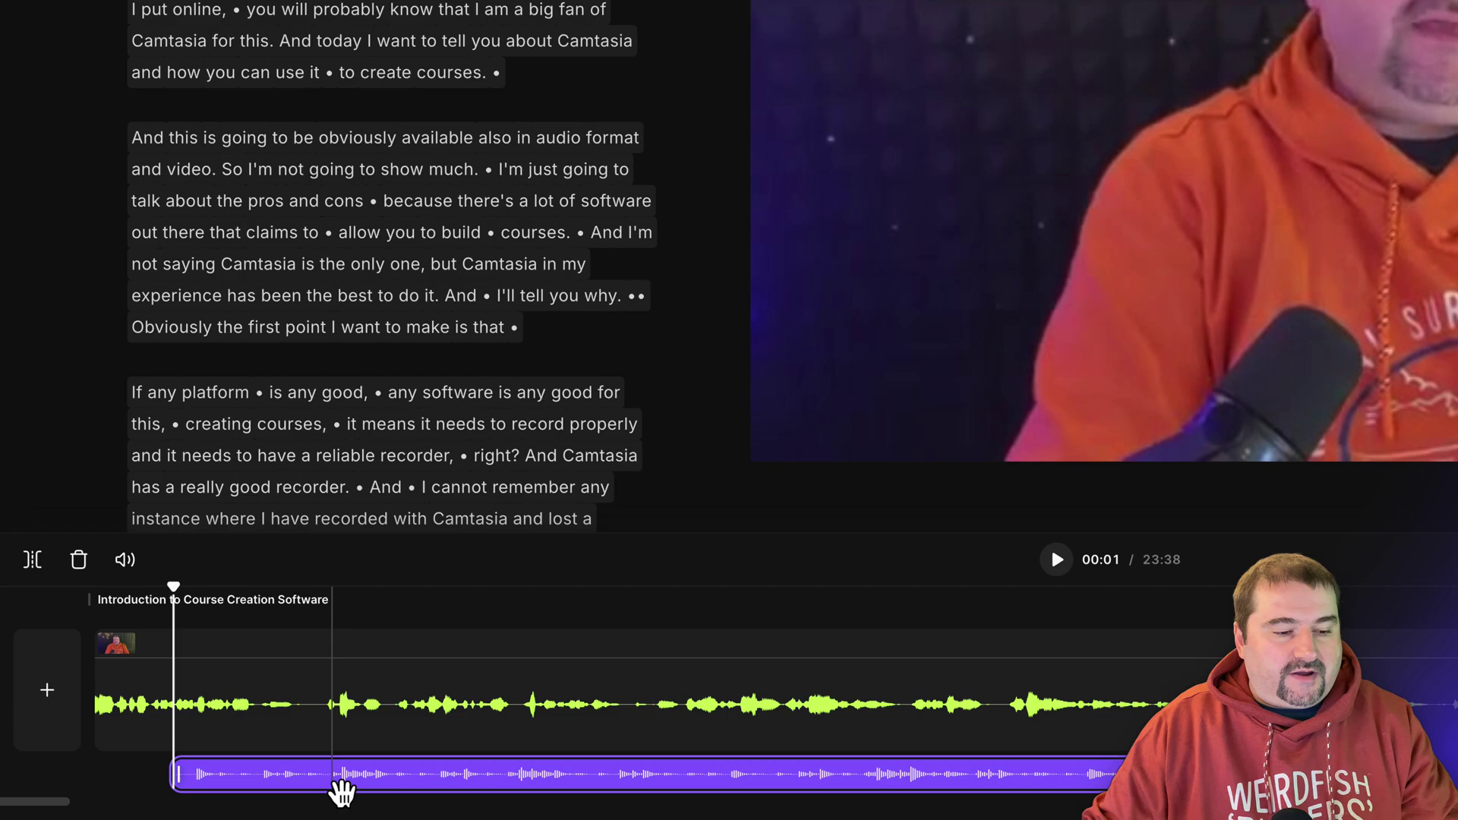
# - Move the Palms Down music clip to the episode start, then delete it
pyautogui.moveTo(218, 790); pyautogui.dragTo(264, 792)
pyautogui.moveTo(421, 786); pyautogui.dragTo(87, 778)
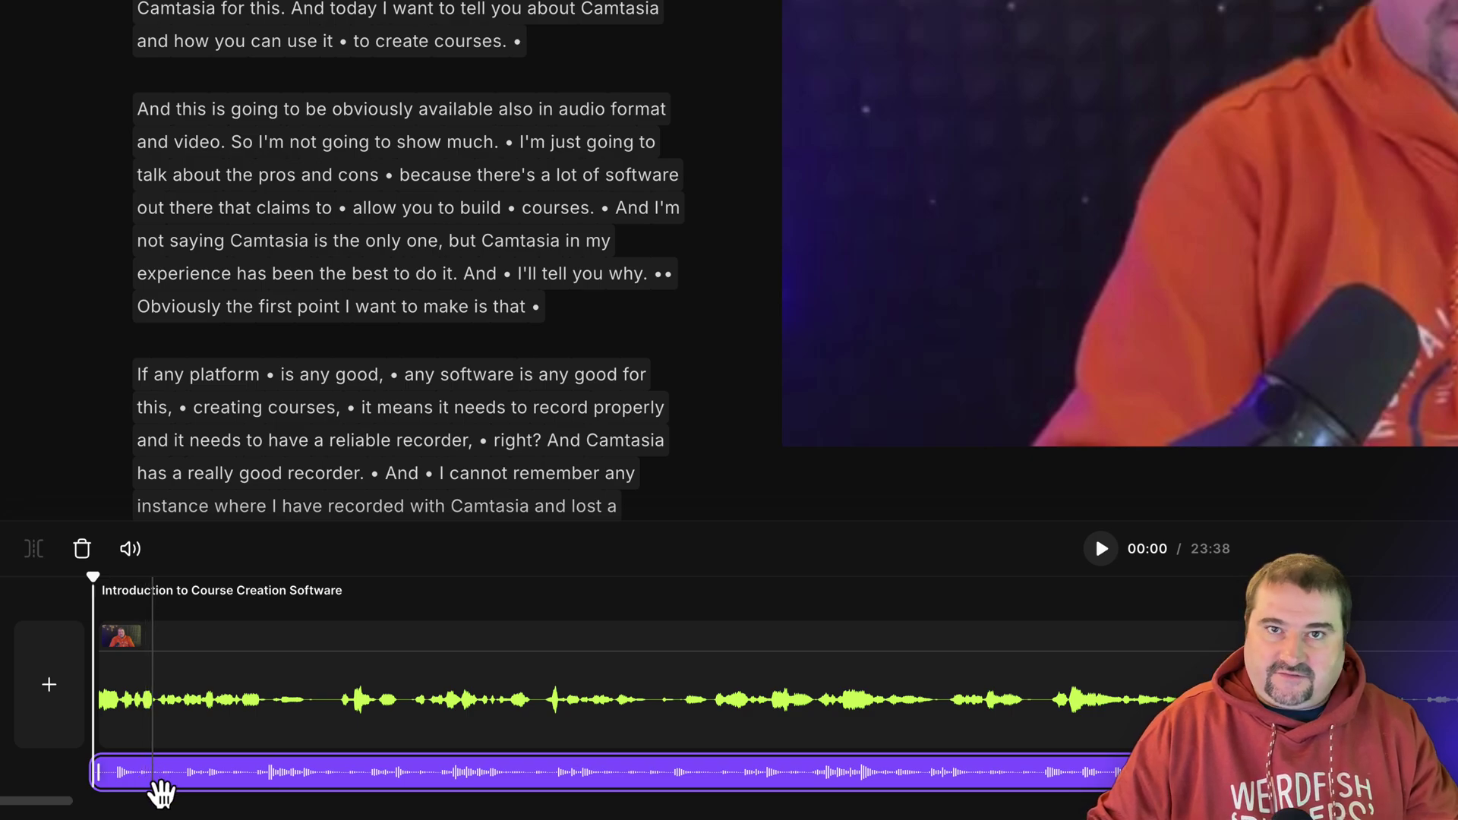
pyautogui.click(147, 779)
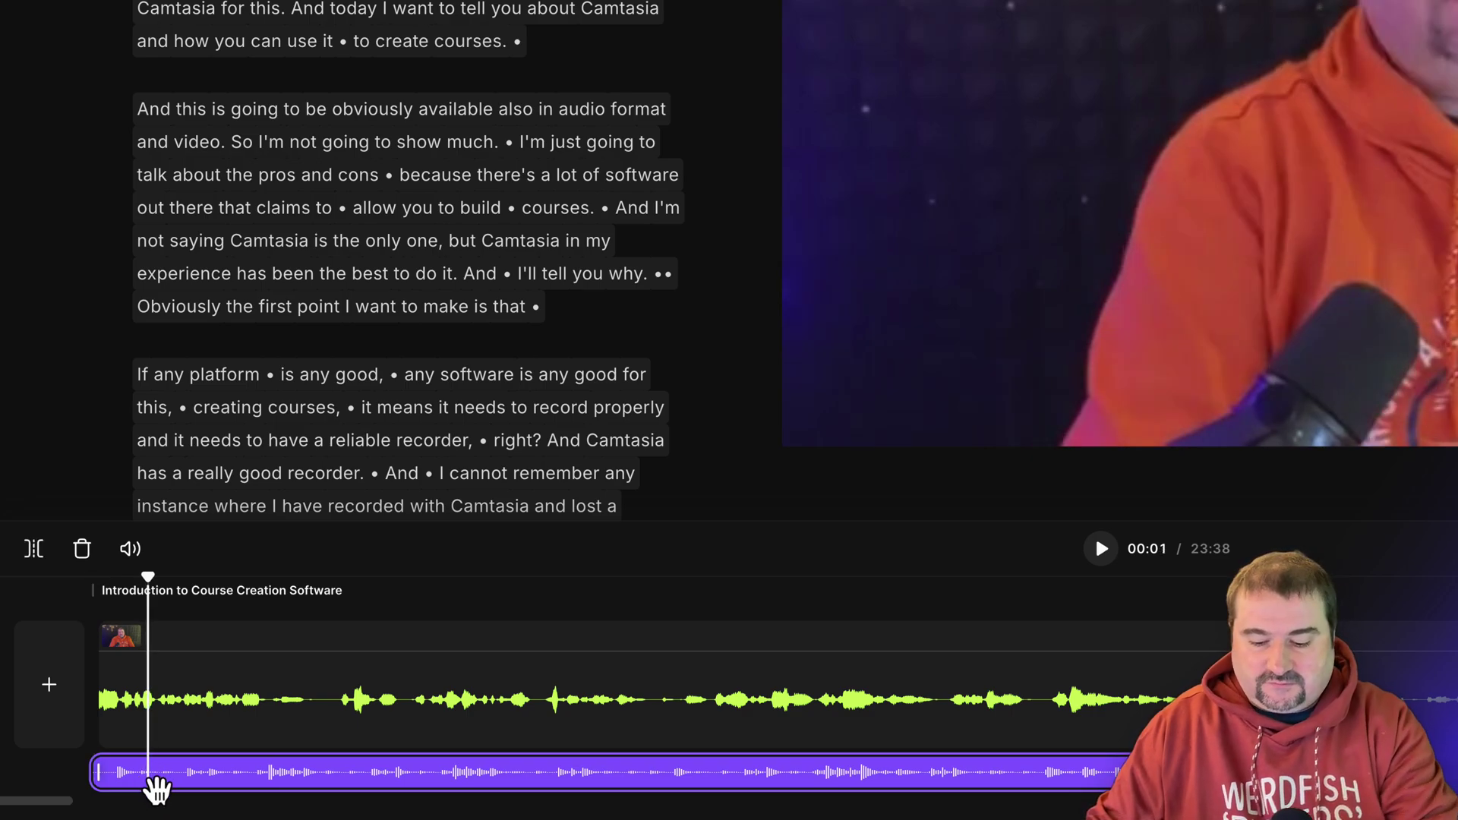
pyautogui.press('Delete')
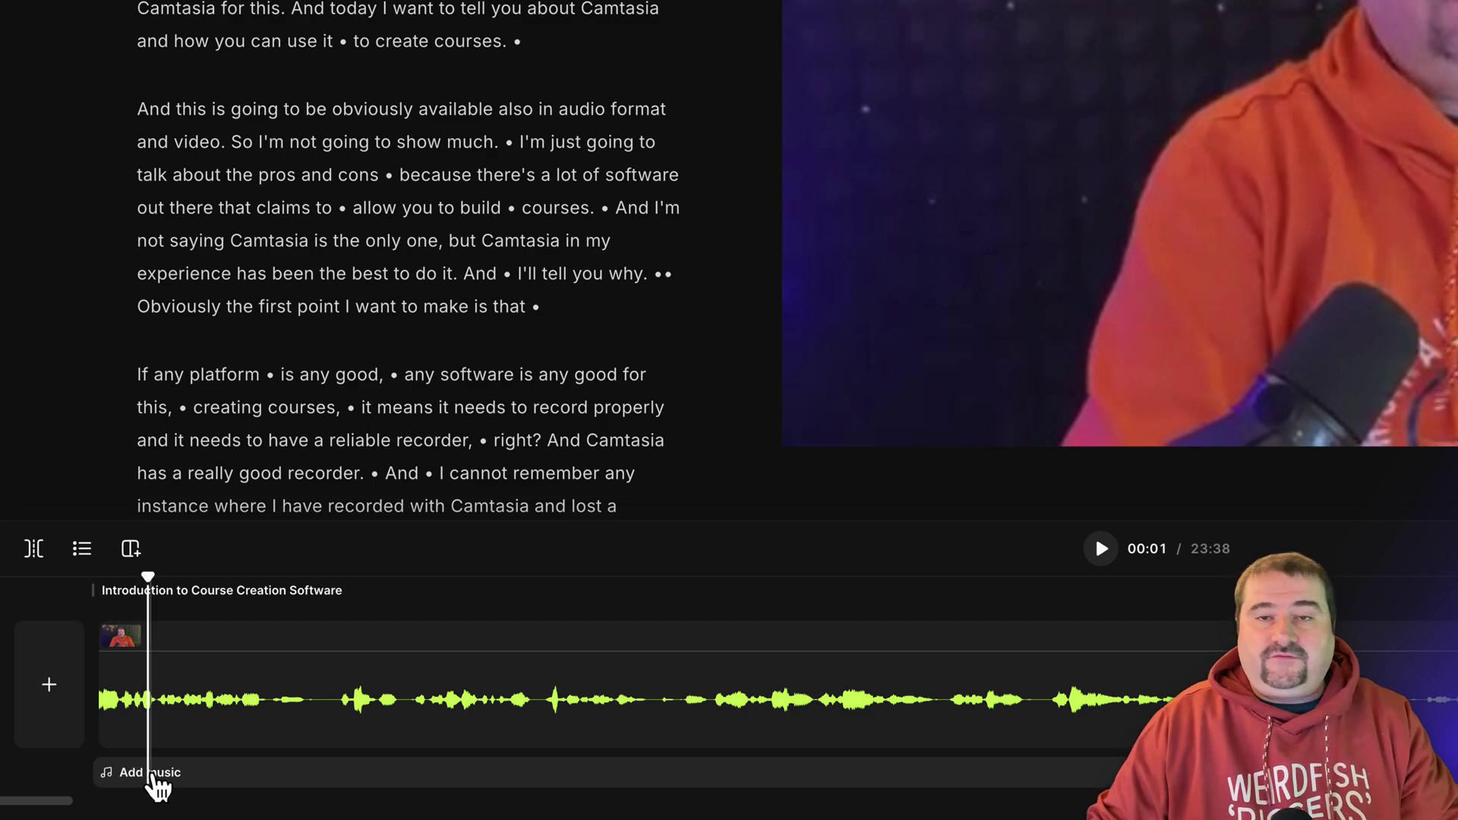
# - Upload Variation on 1 2 3 (Improv by CCI).wav through Add music > Uploads
pyautogui.click(156, 781)
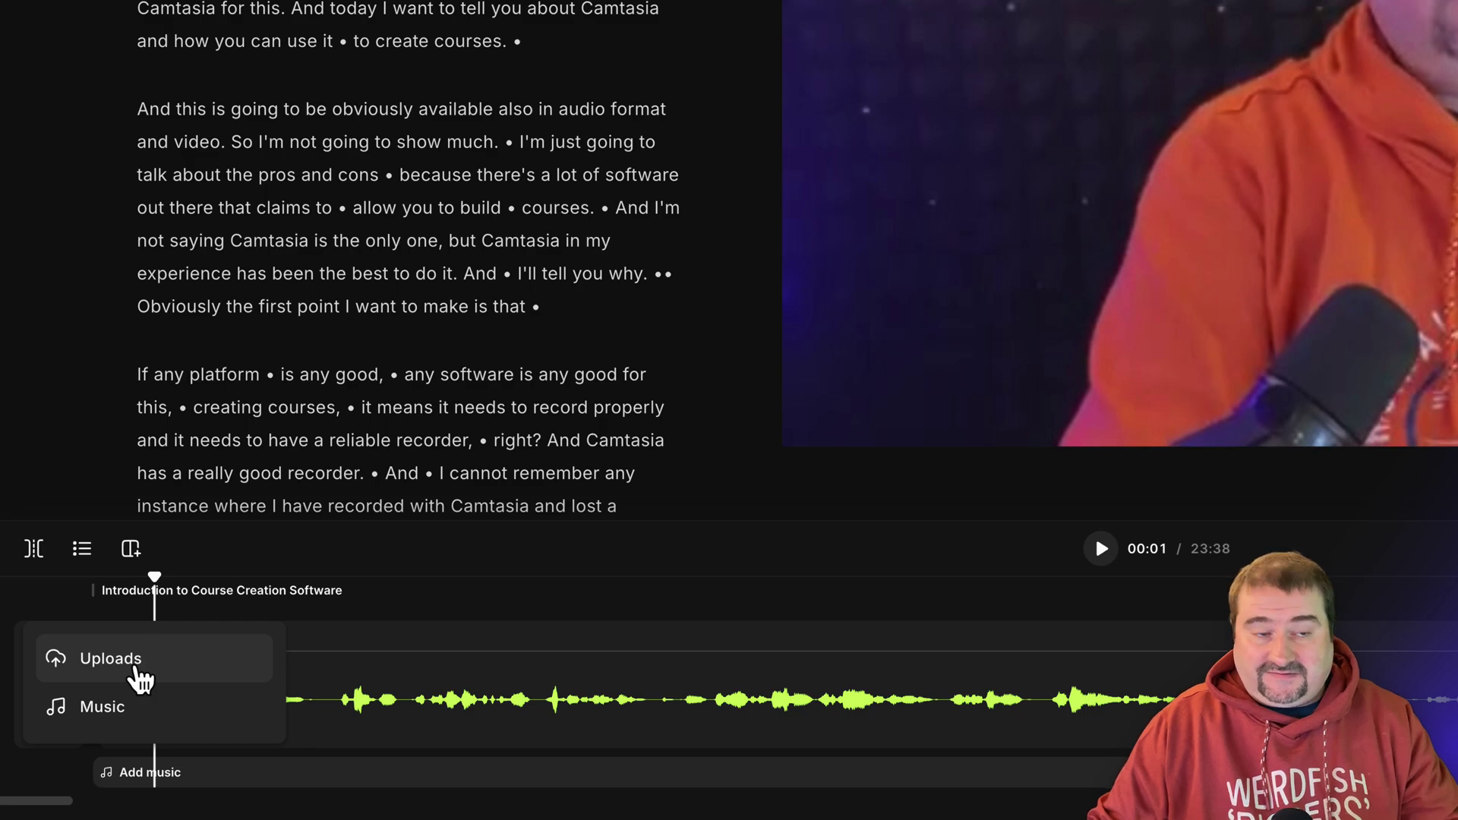
pyautogui.click(136, 668)
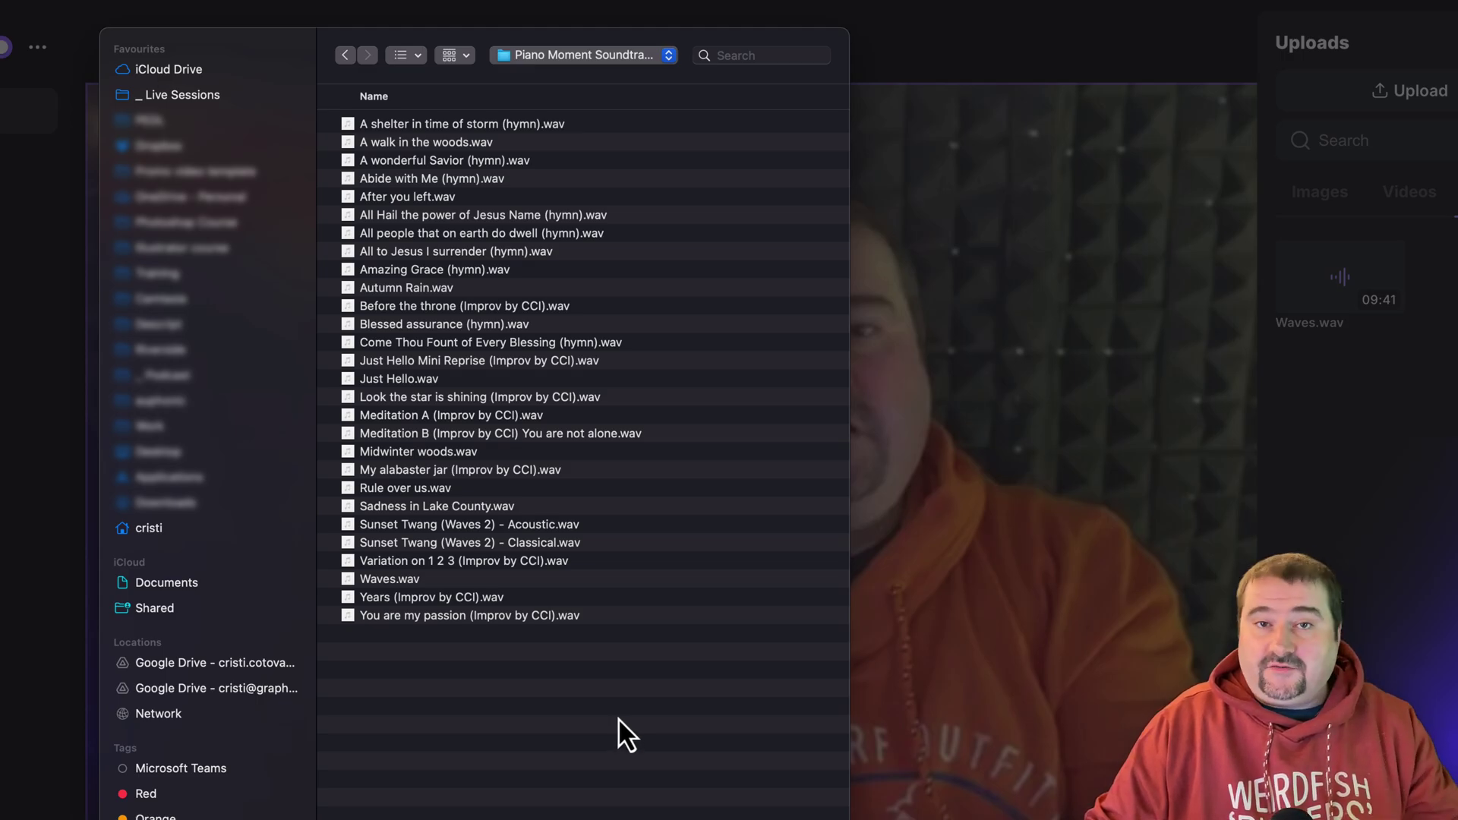
pyautogui.click(624, 561)
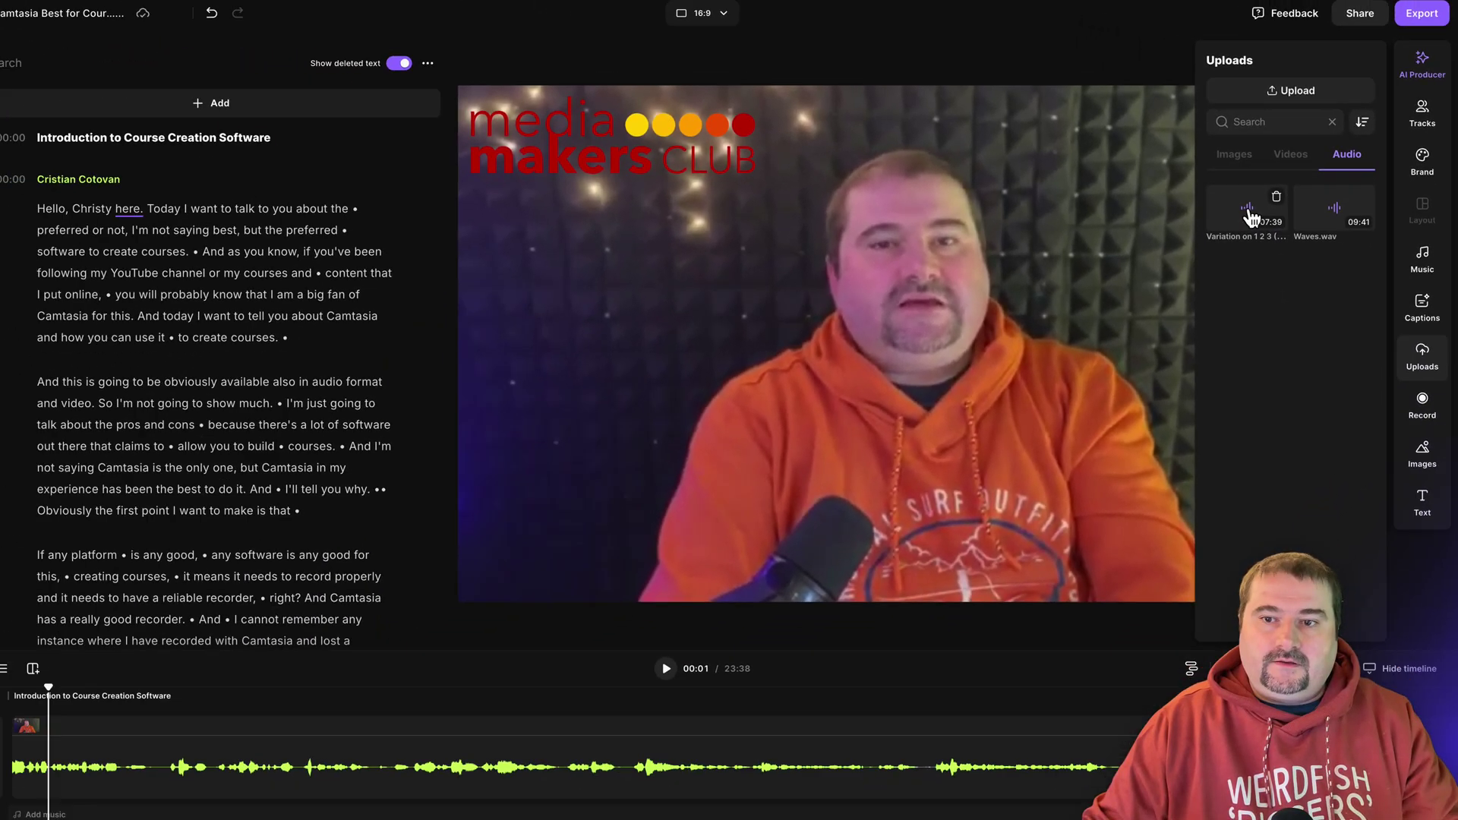
# - Add the uploaded Variation track to the timeline, align it to 00:00 and trim its opening
pyautogui.click(1250, 218)
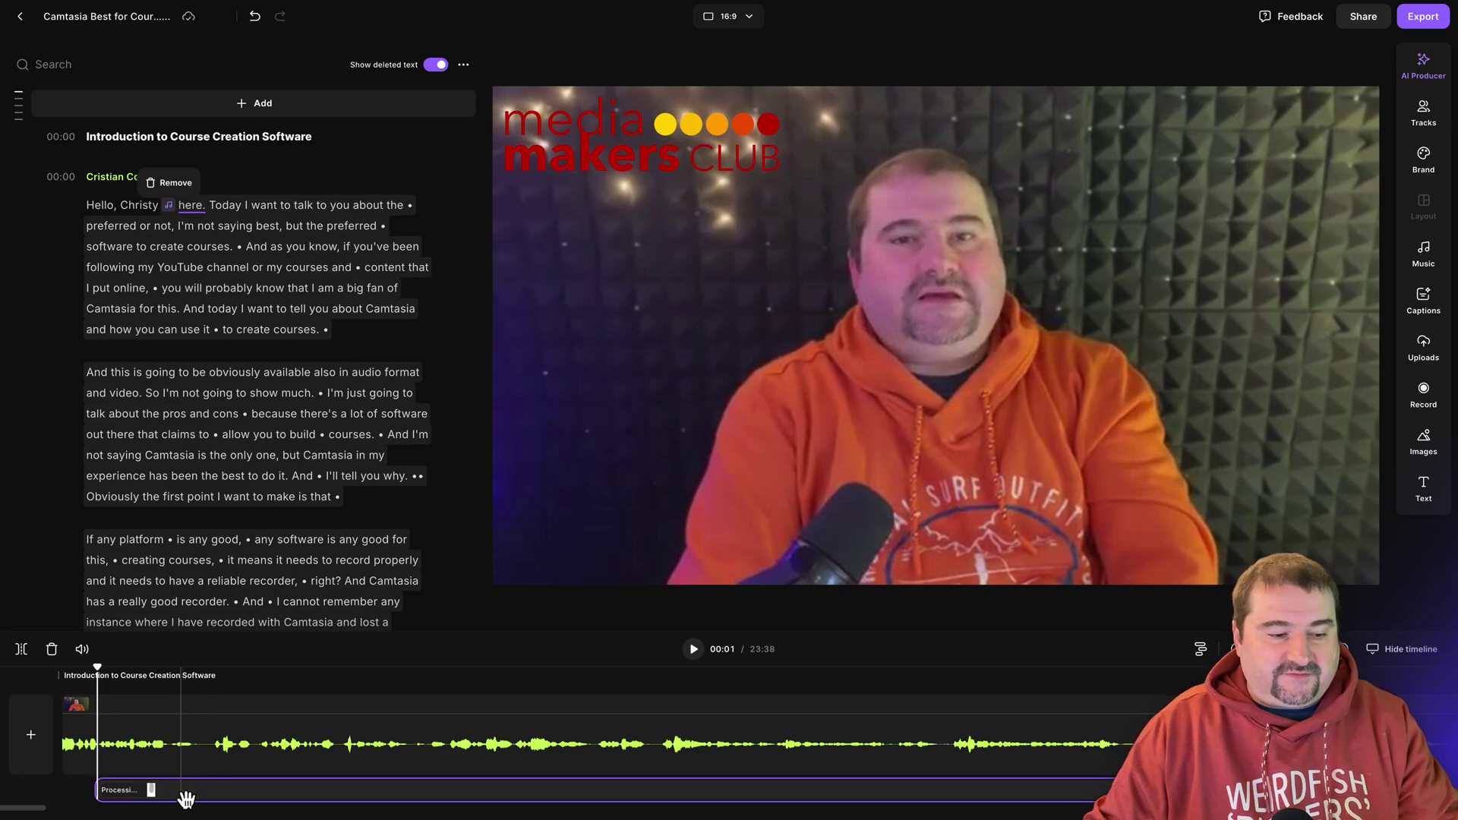
pyautogui.moveTo(186, 792); pyautogui.dragTo(127, 799)
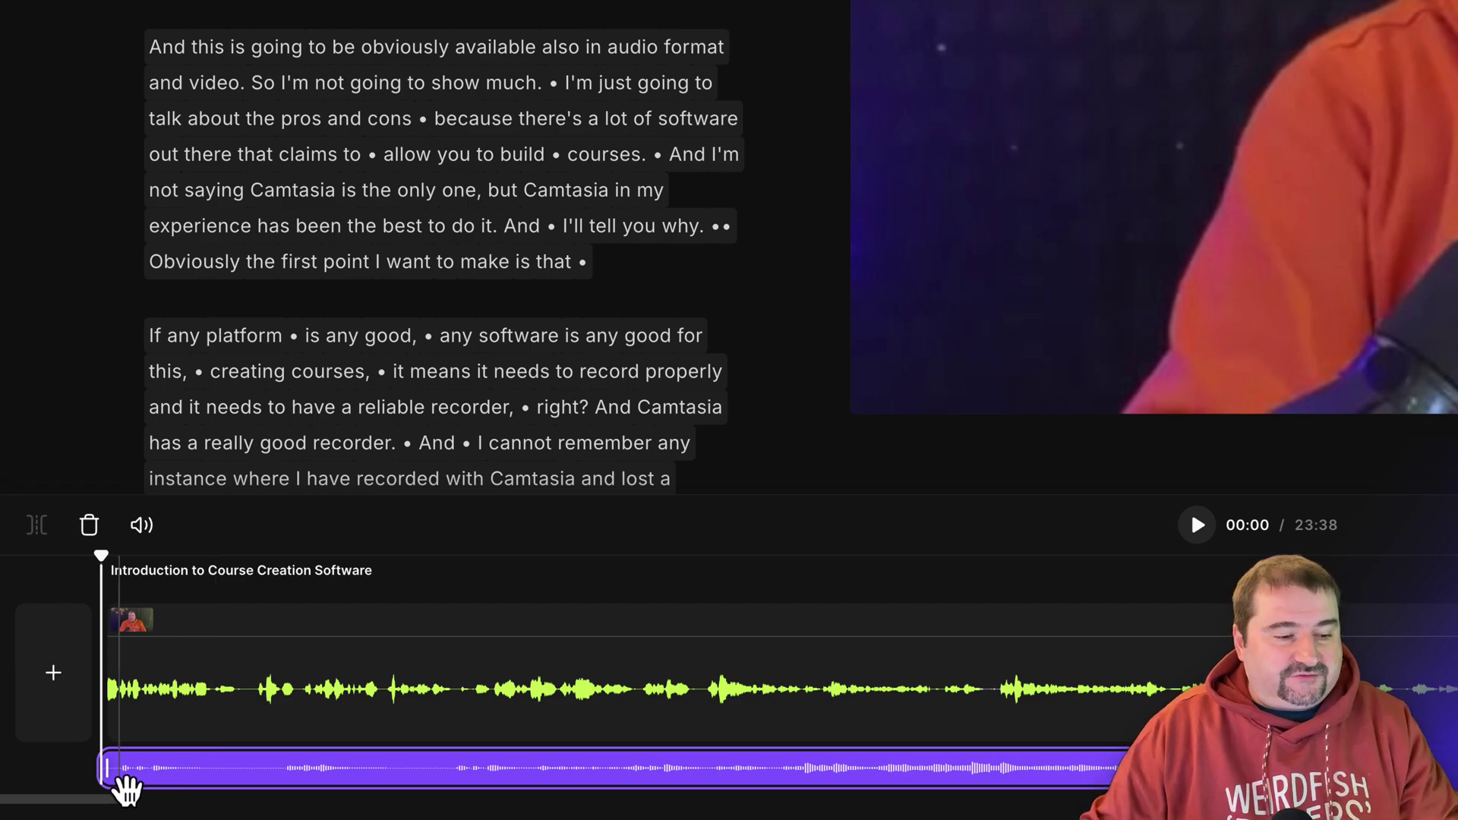
pyautogui.moveTo(104, 772); pyautogui.dragTo(120, 770)
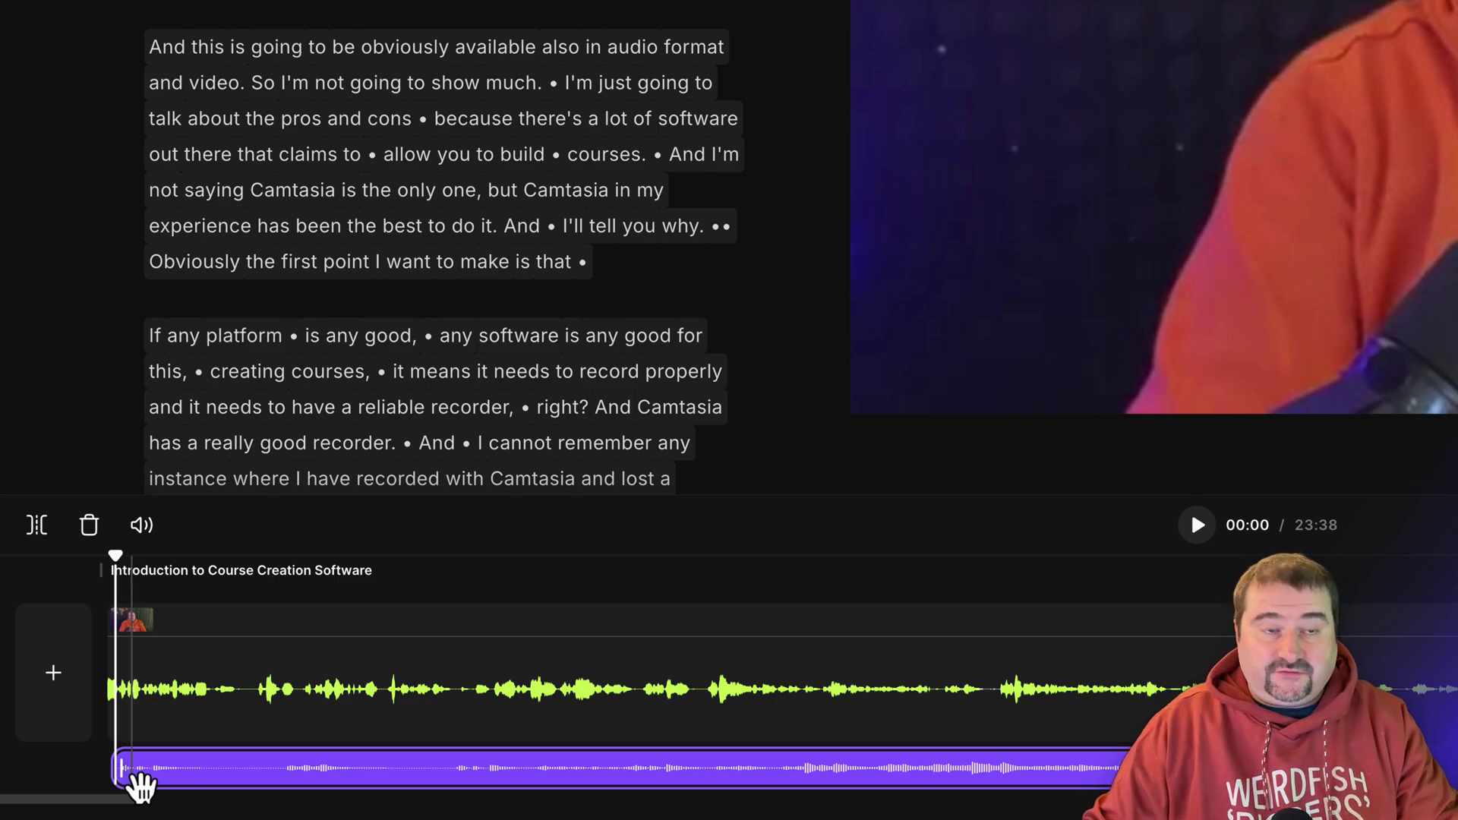
pyautogui.scroll(5, 122, 786)
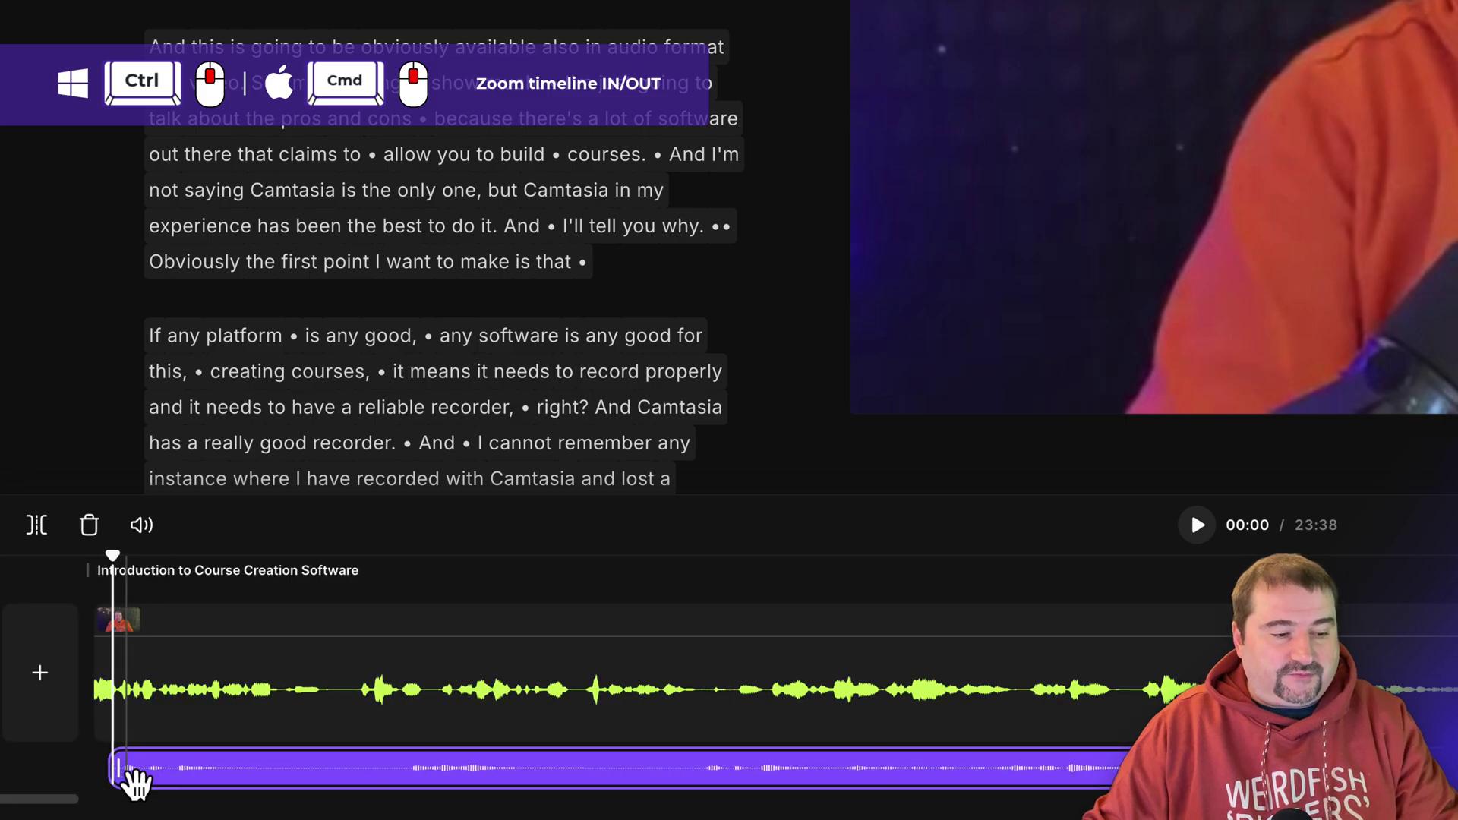
pyautogui.scroll(5, 134, 782)
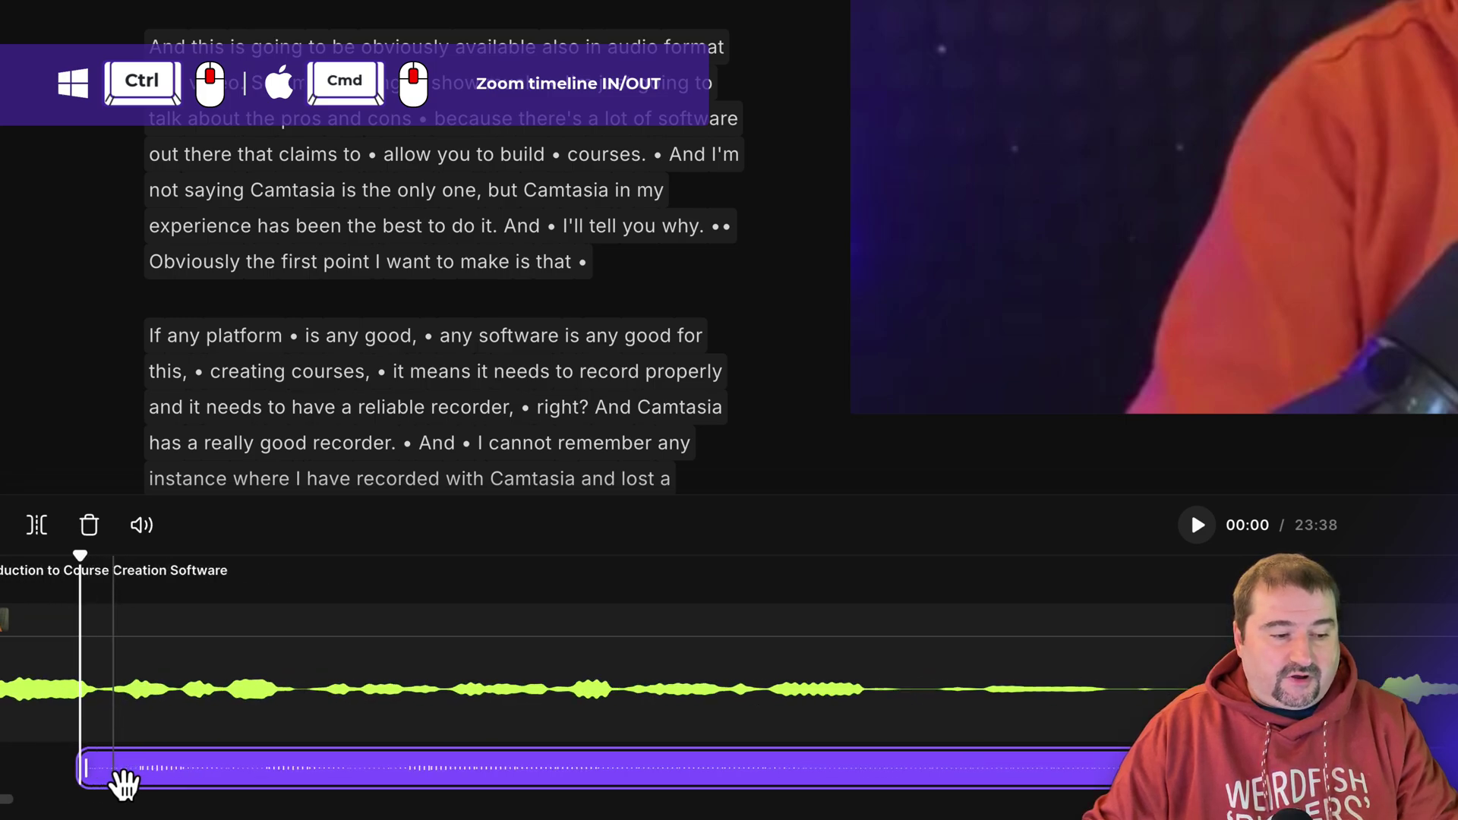
pyautogui.scroll(-3, 124, 783)
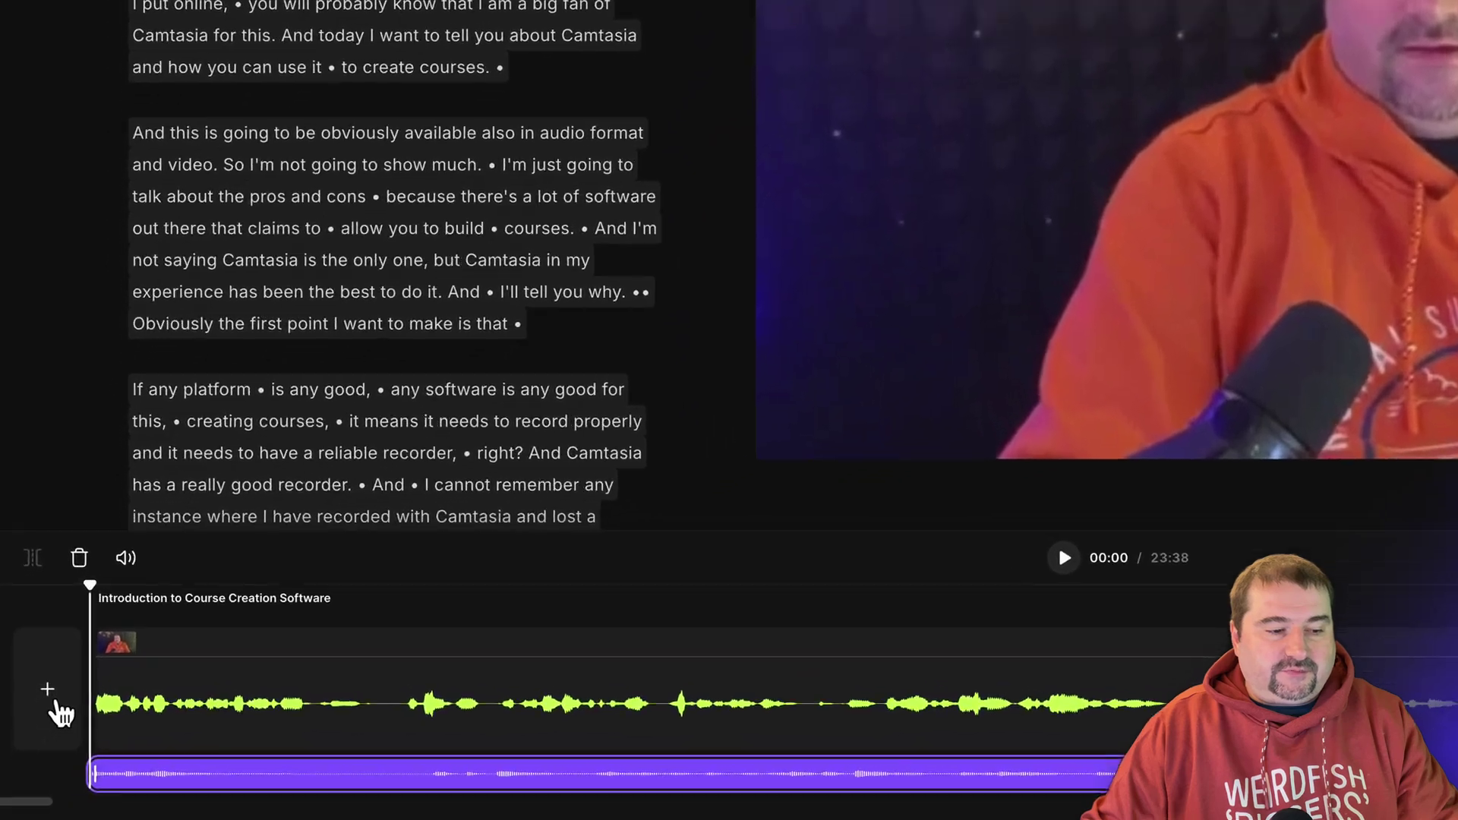
# - Insert a 5-second empty section at the start of the timeline
pyautogui.click(43, 733)
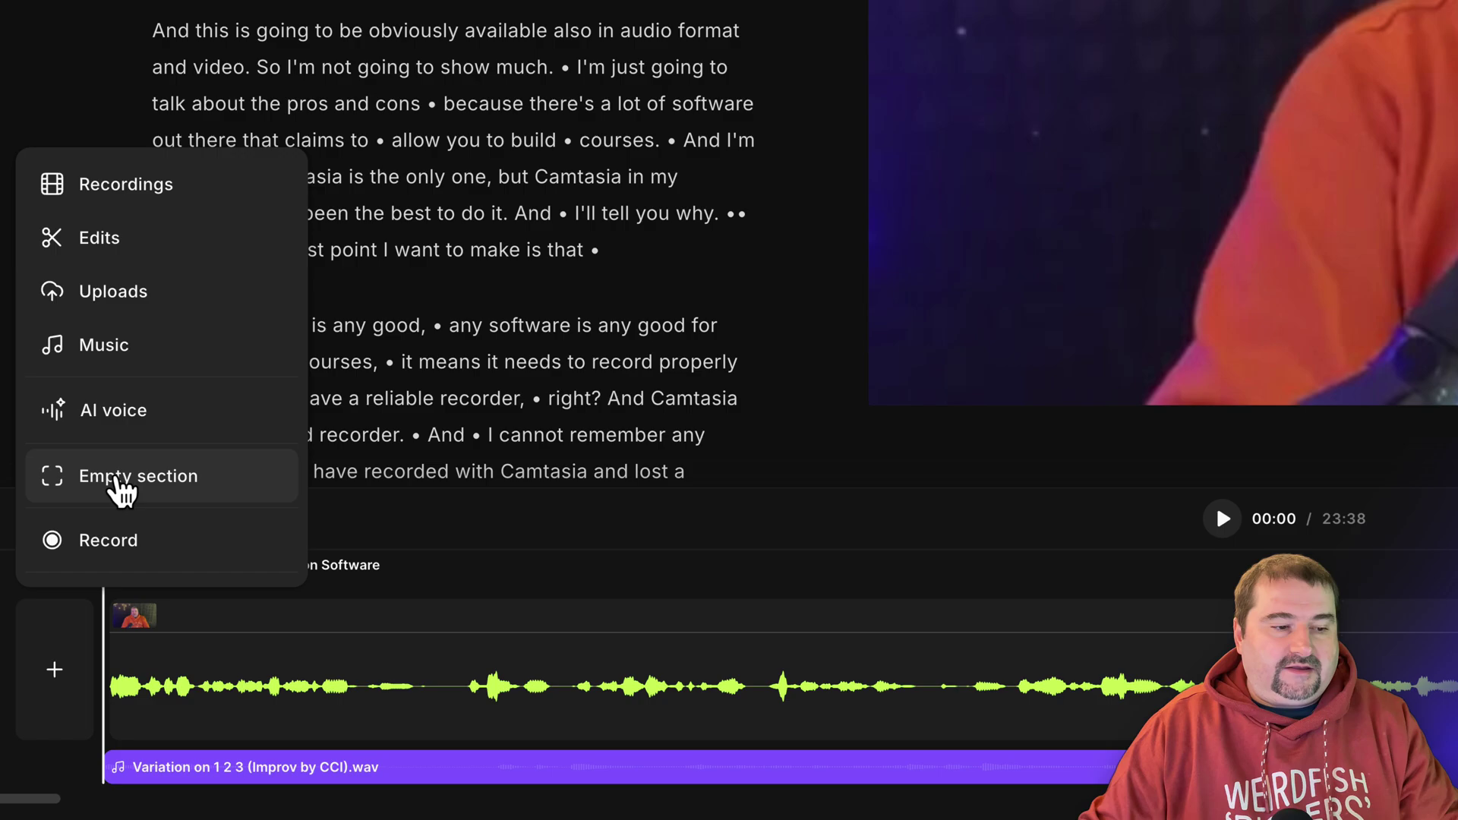
pyautogui.click(114, 480)
pyautogui.click(277, 691)
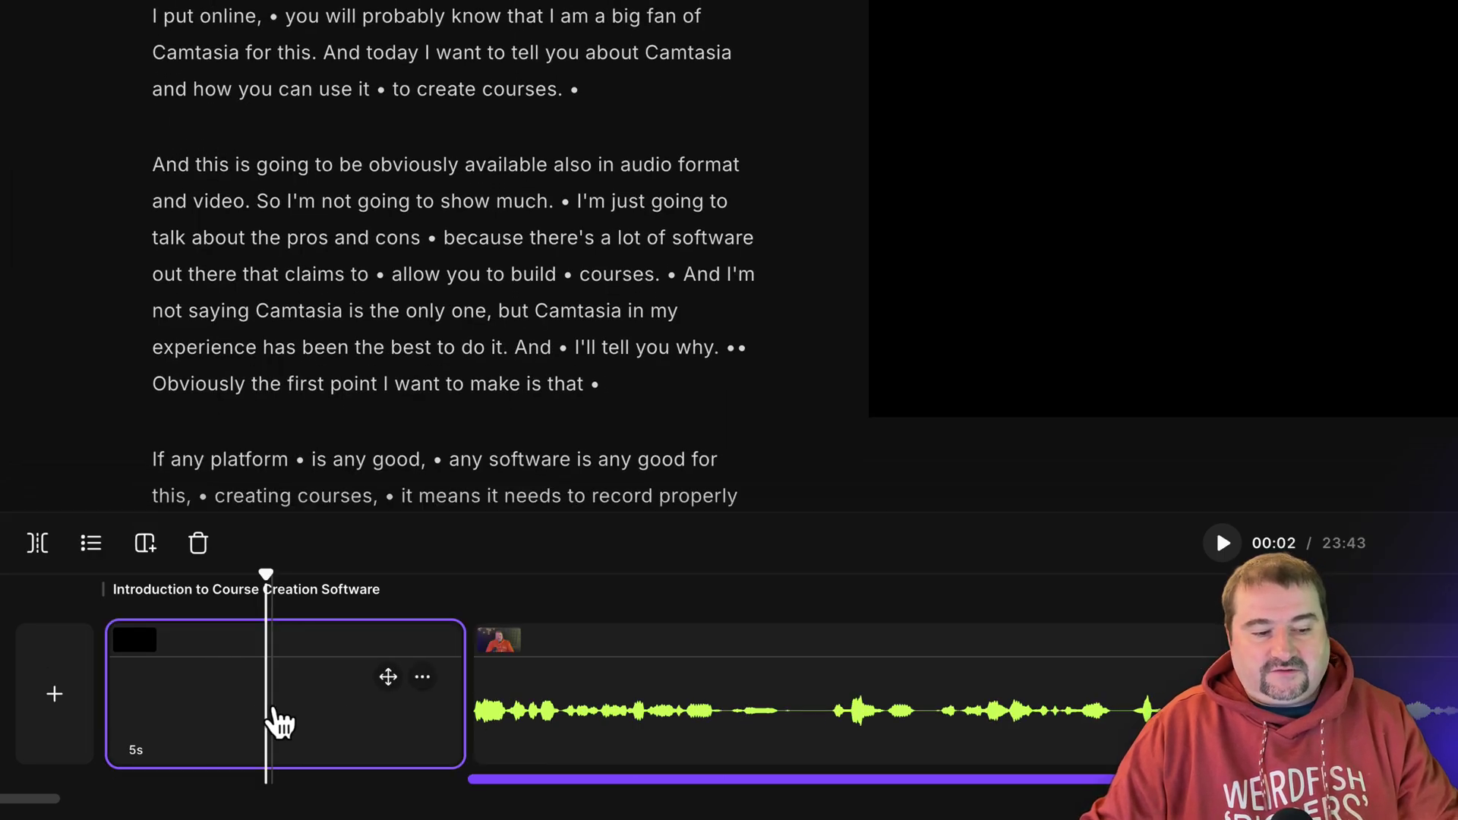
# - Drag the Variation music clip back so it begins at 00:00
pyautogui.click(497, 778)
pyautogui.moveTo(521, 790); pyautogui.dragTo(142, 778)
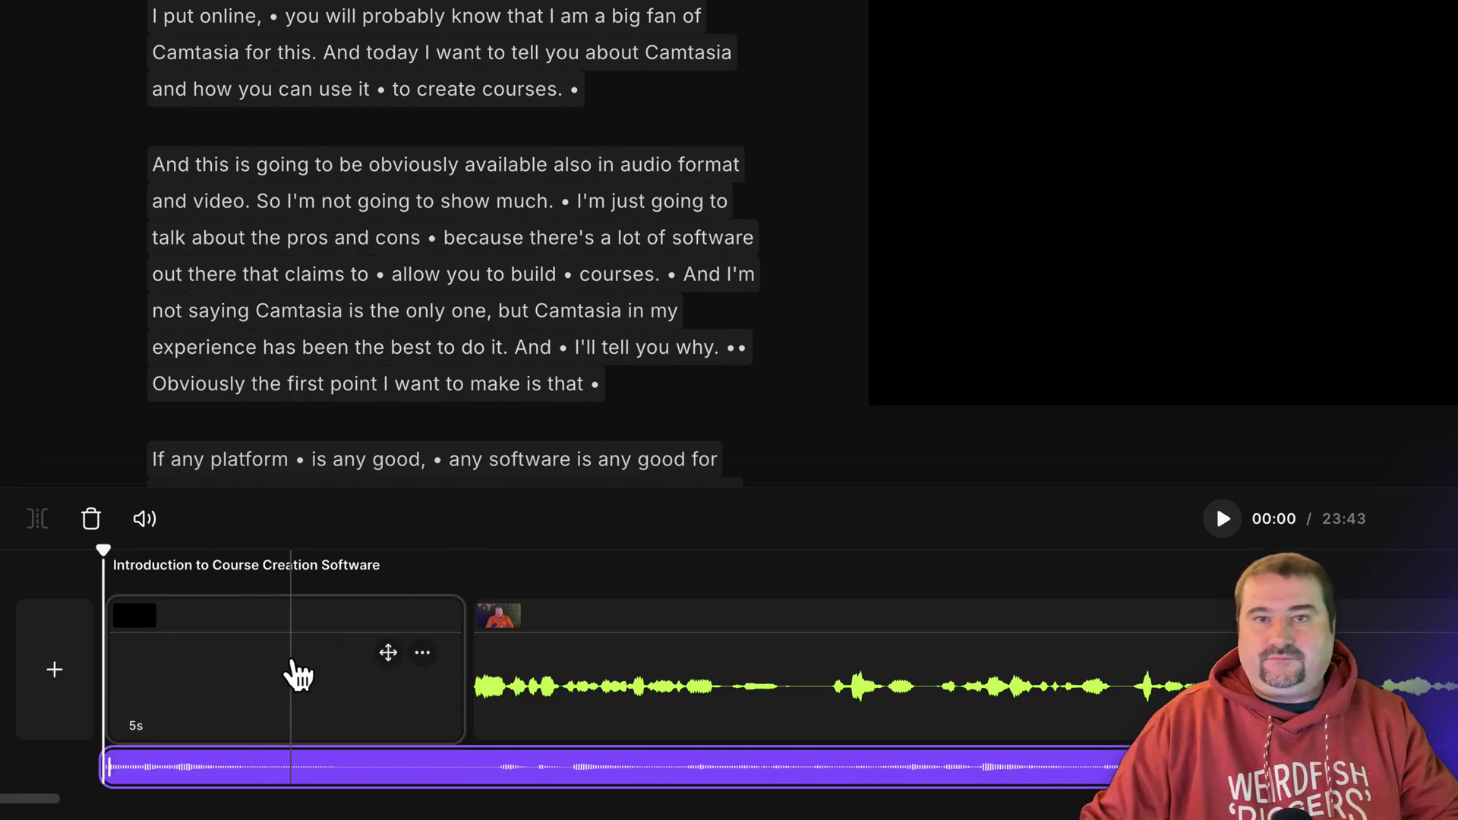
pyautogui.scroll(-3, 295, 674)
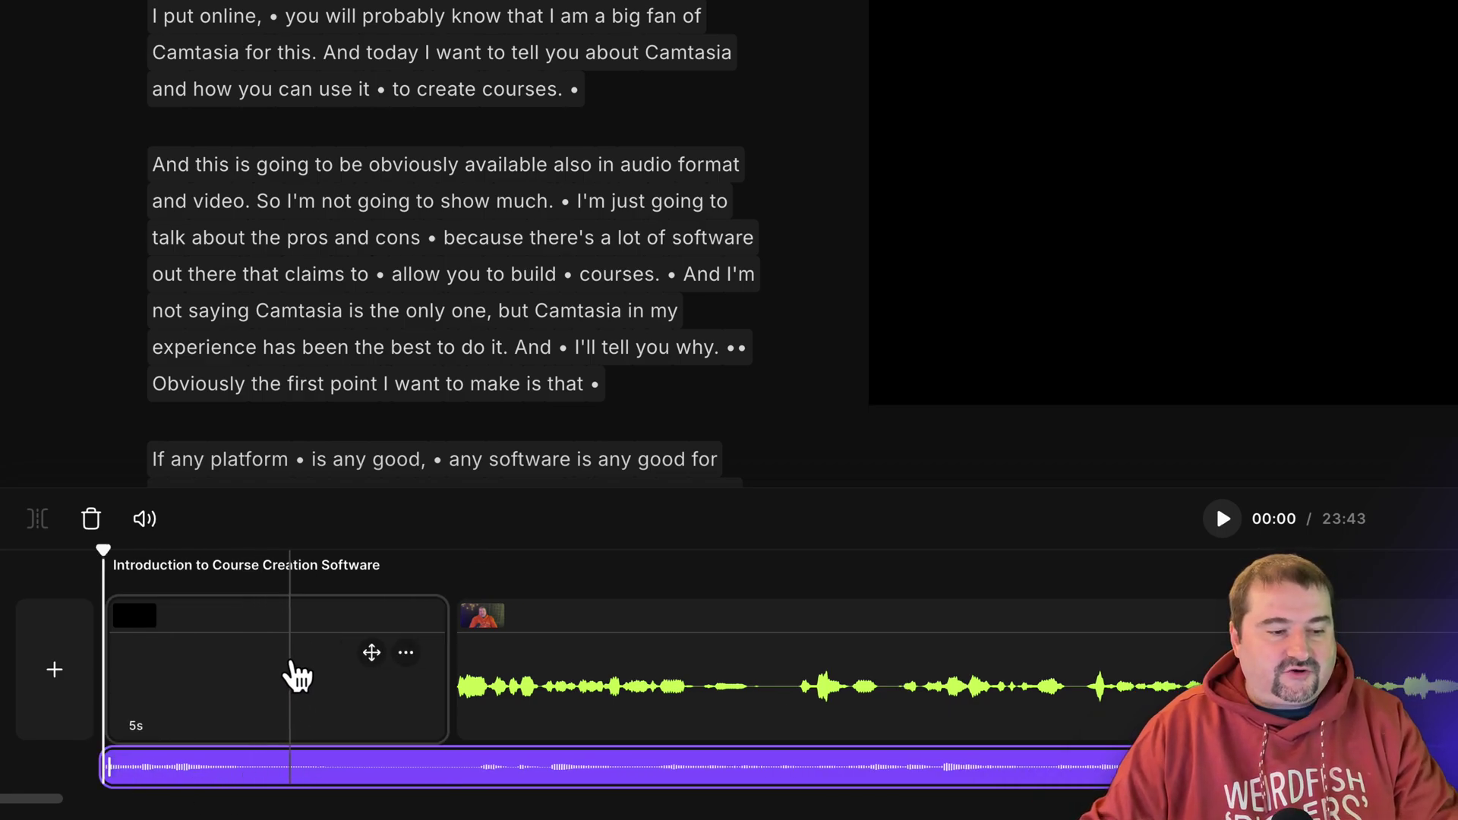
# - Insert the uploaded Intro animation with music.mp4 clip at the beginning of the timeline
pyautogui.click(74, 666)
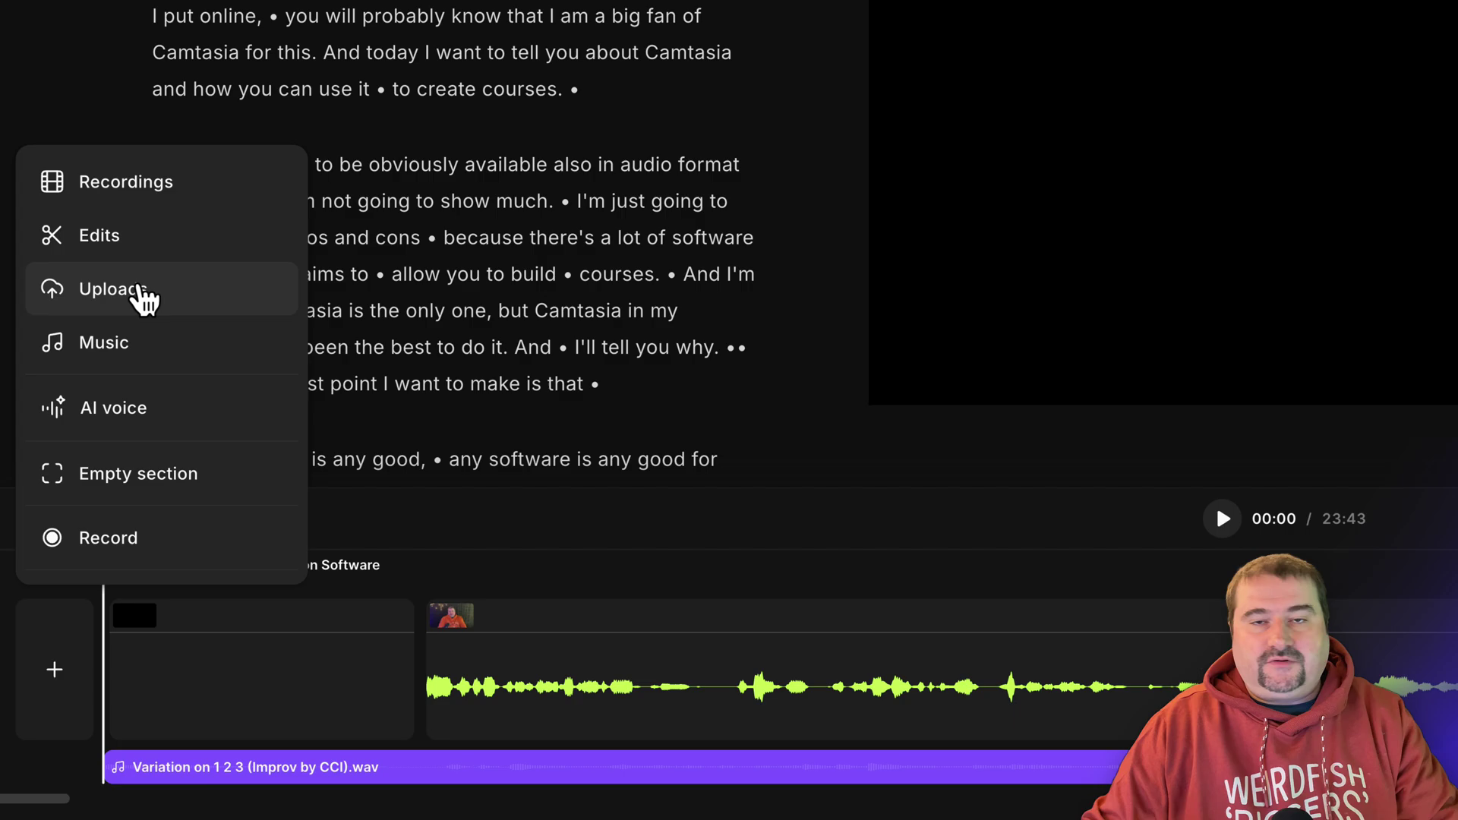
pyautogui.click(142, 298)
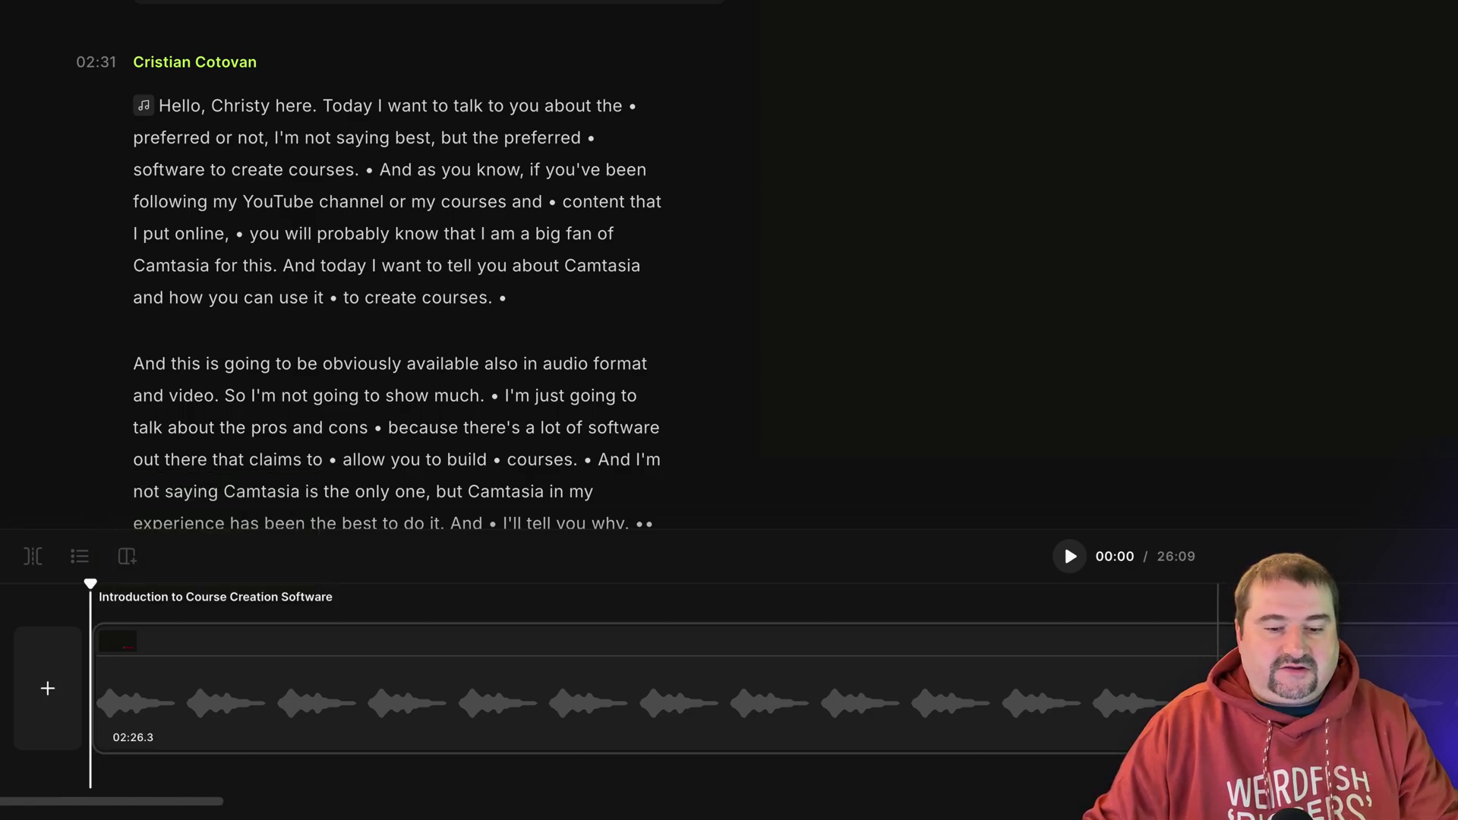
# - Open the intro animation clip's Volume & effects, showing 0% volume and no fades
pyautogui.click(1167, 680)
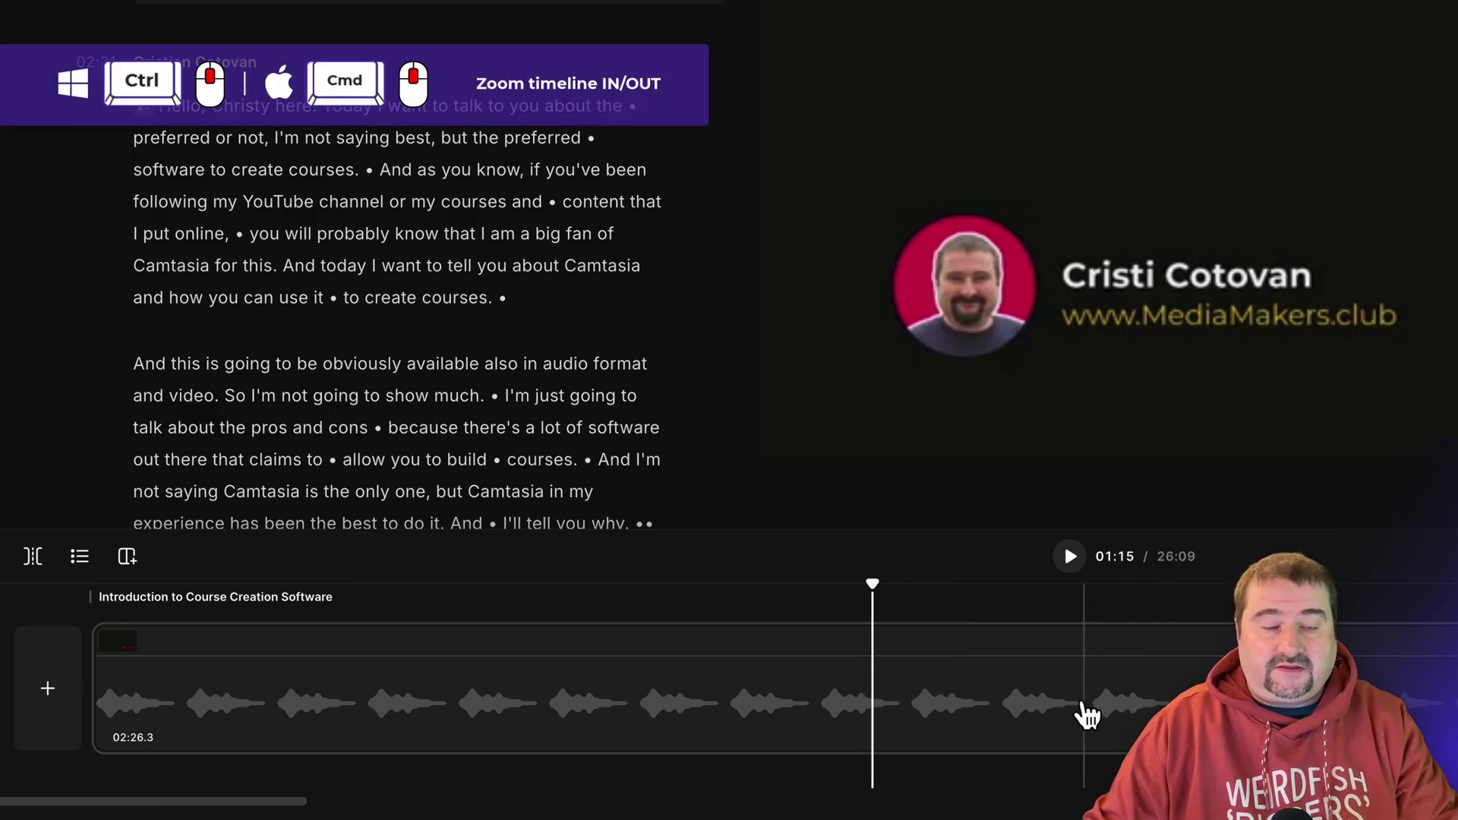
pyautogui.scroll(-3, 1068, 713)
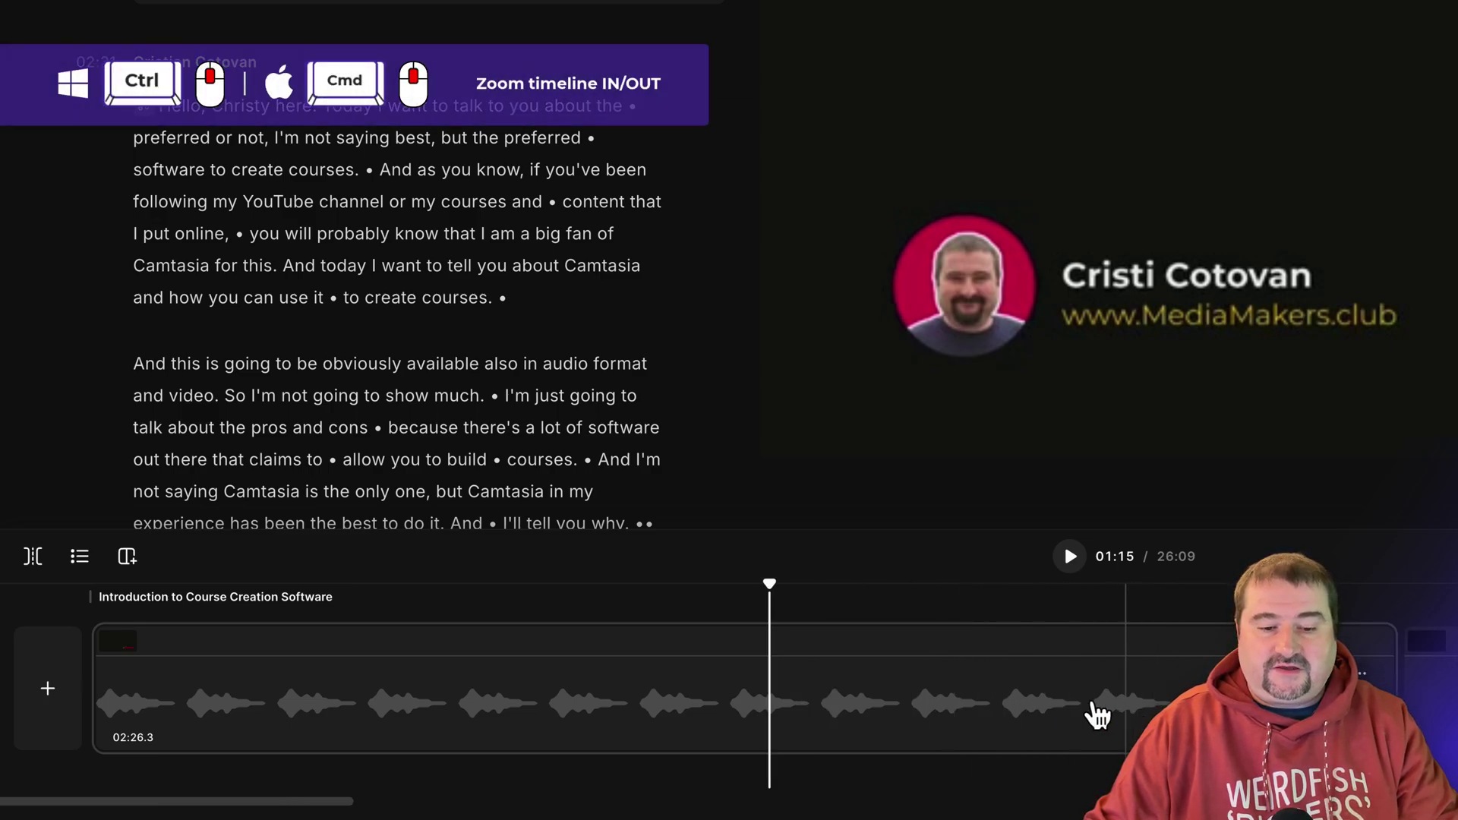
pyautogui.click(1094, 706)
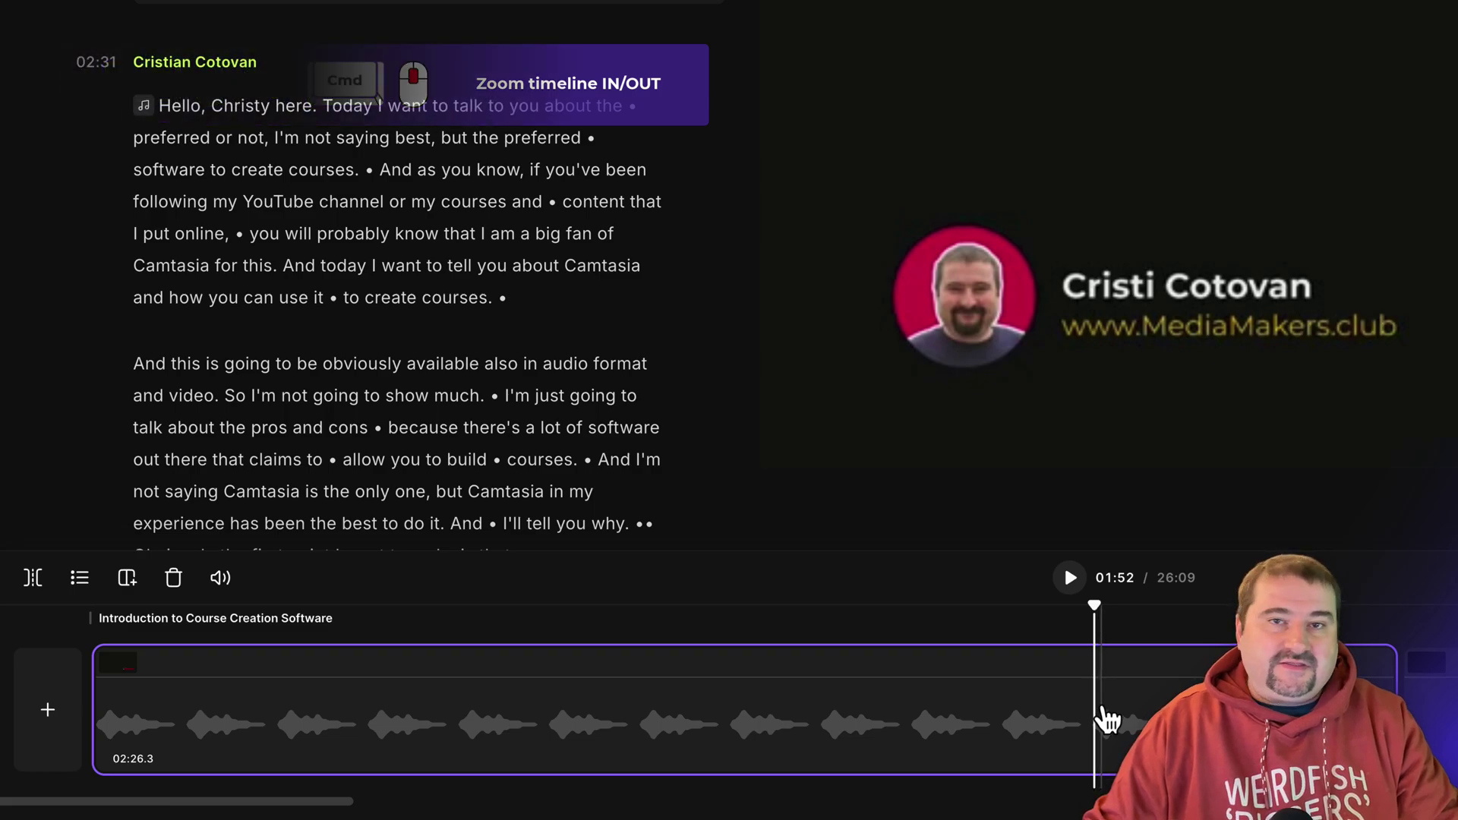
pyautogui.click(220, 579)
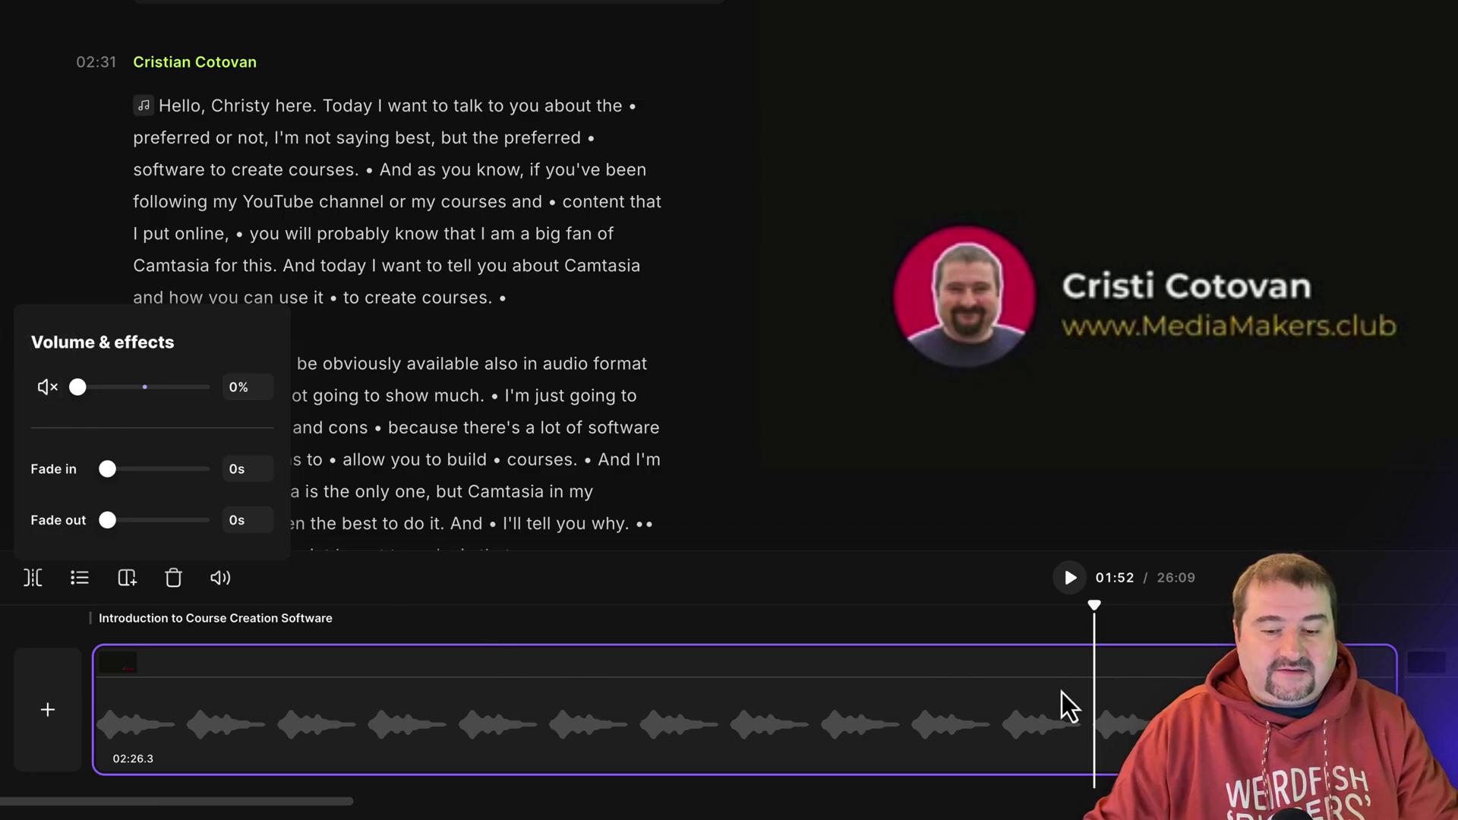
pyautogui.click(1448, 800)
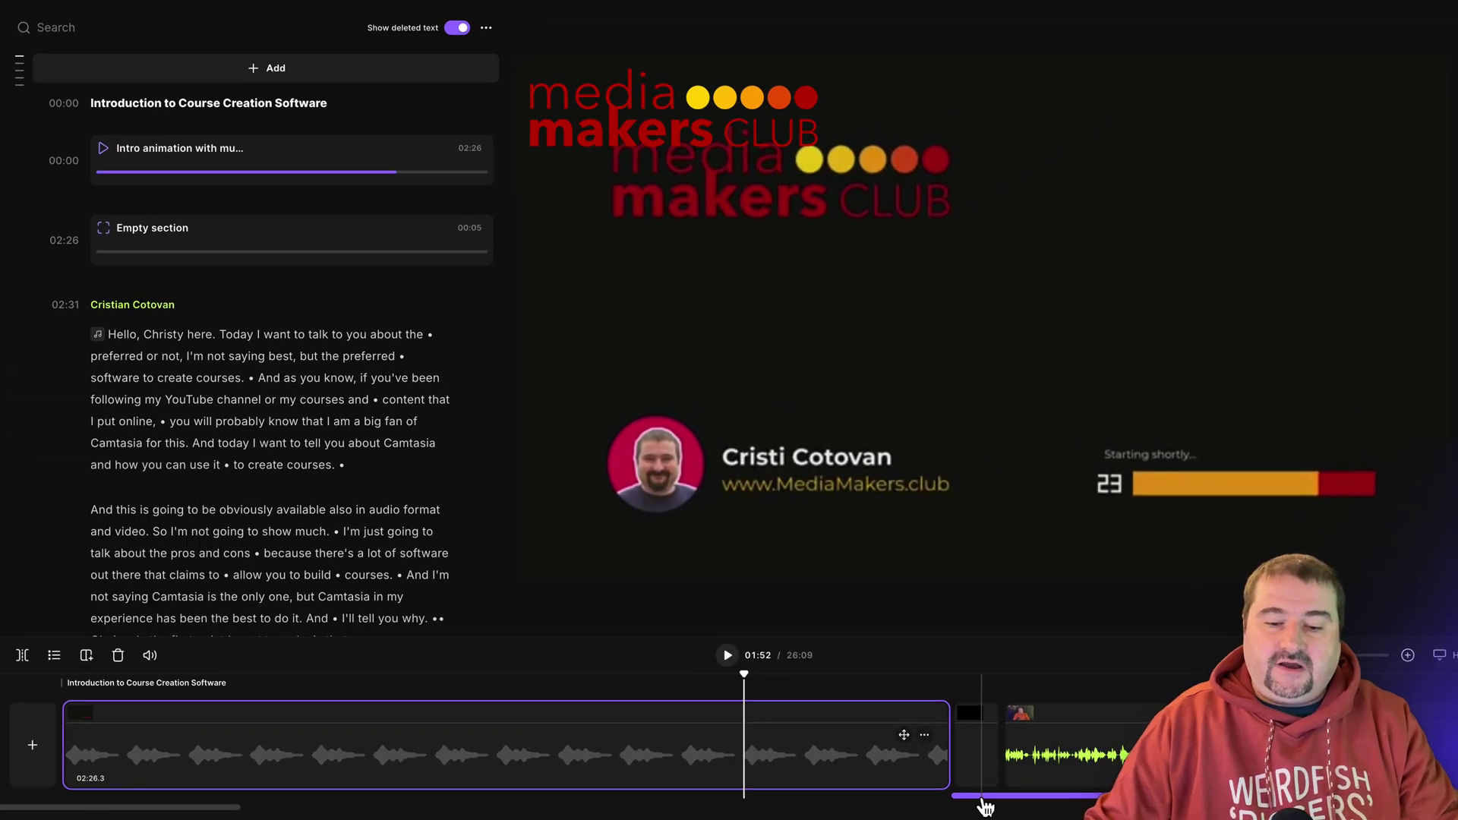
# - Extend the Variation music's left edge to 00:00 and preview the first four seconds
pyautogui.click(985, 804)
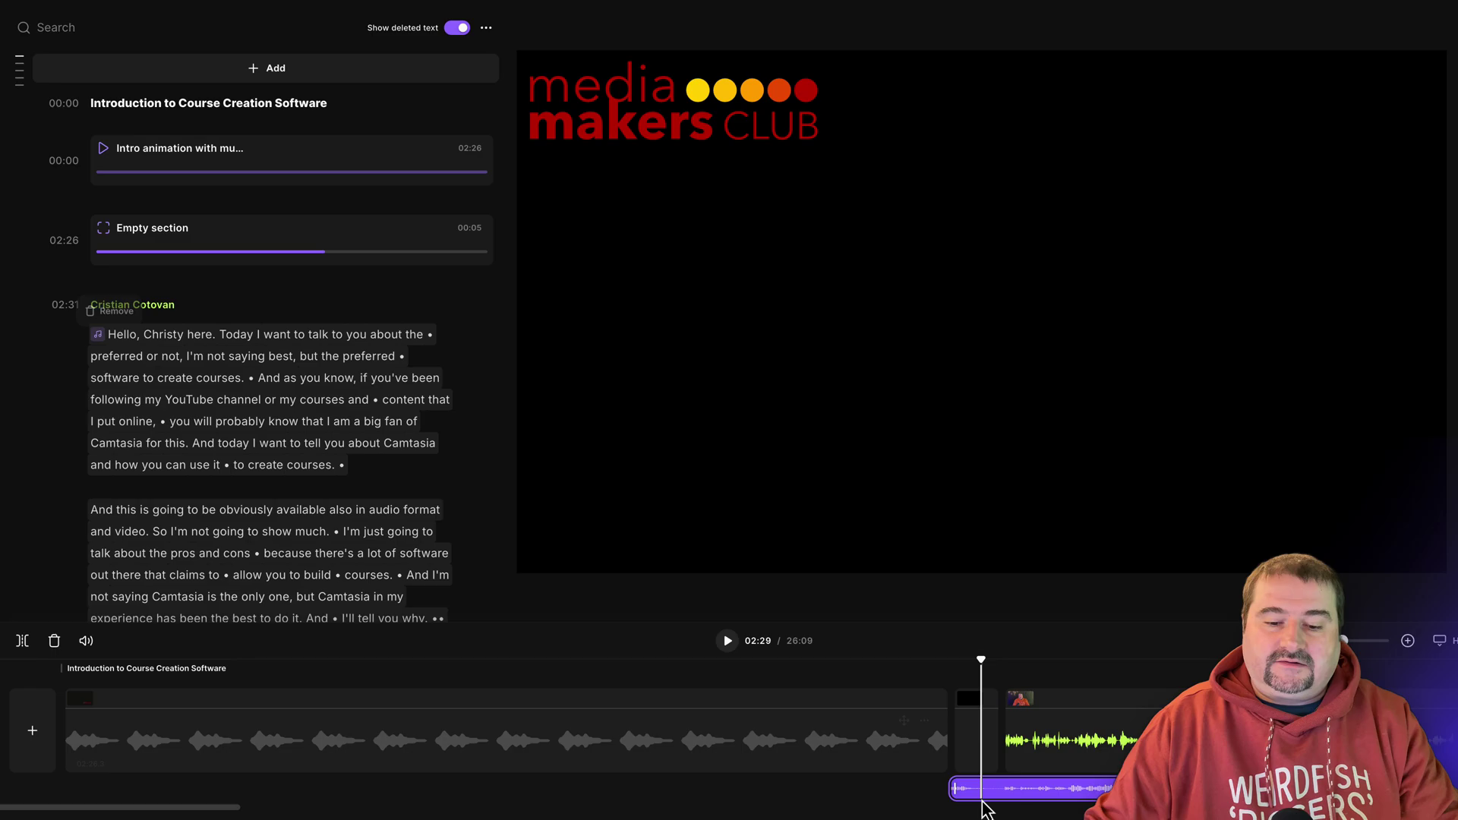
pyautogui.moveTo(1010, 801); pyautogui.dragTo(107, 794)
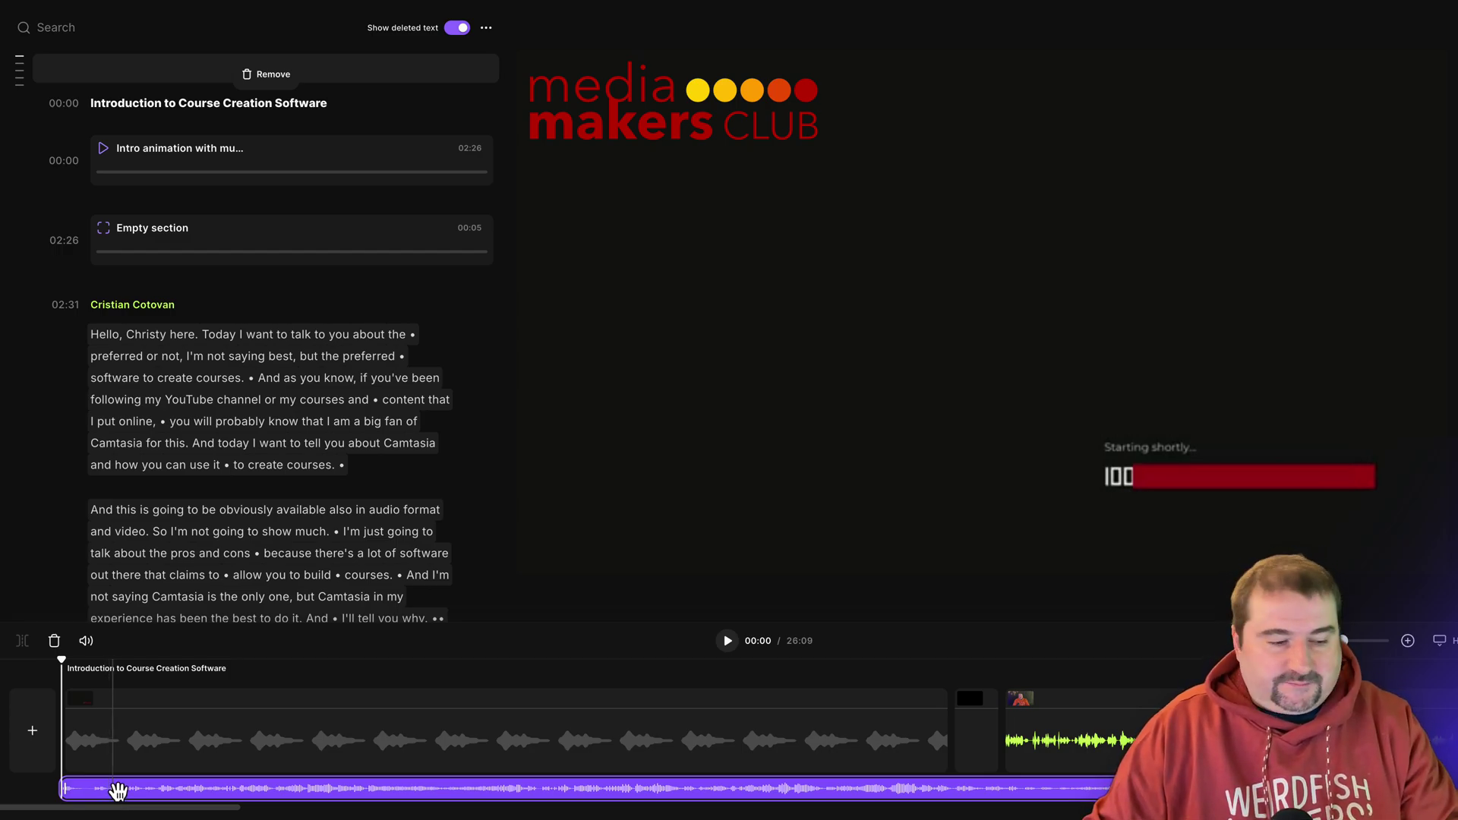
pyautogui.click(729, 644)
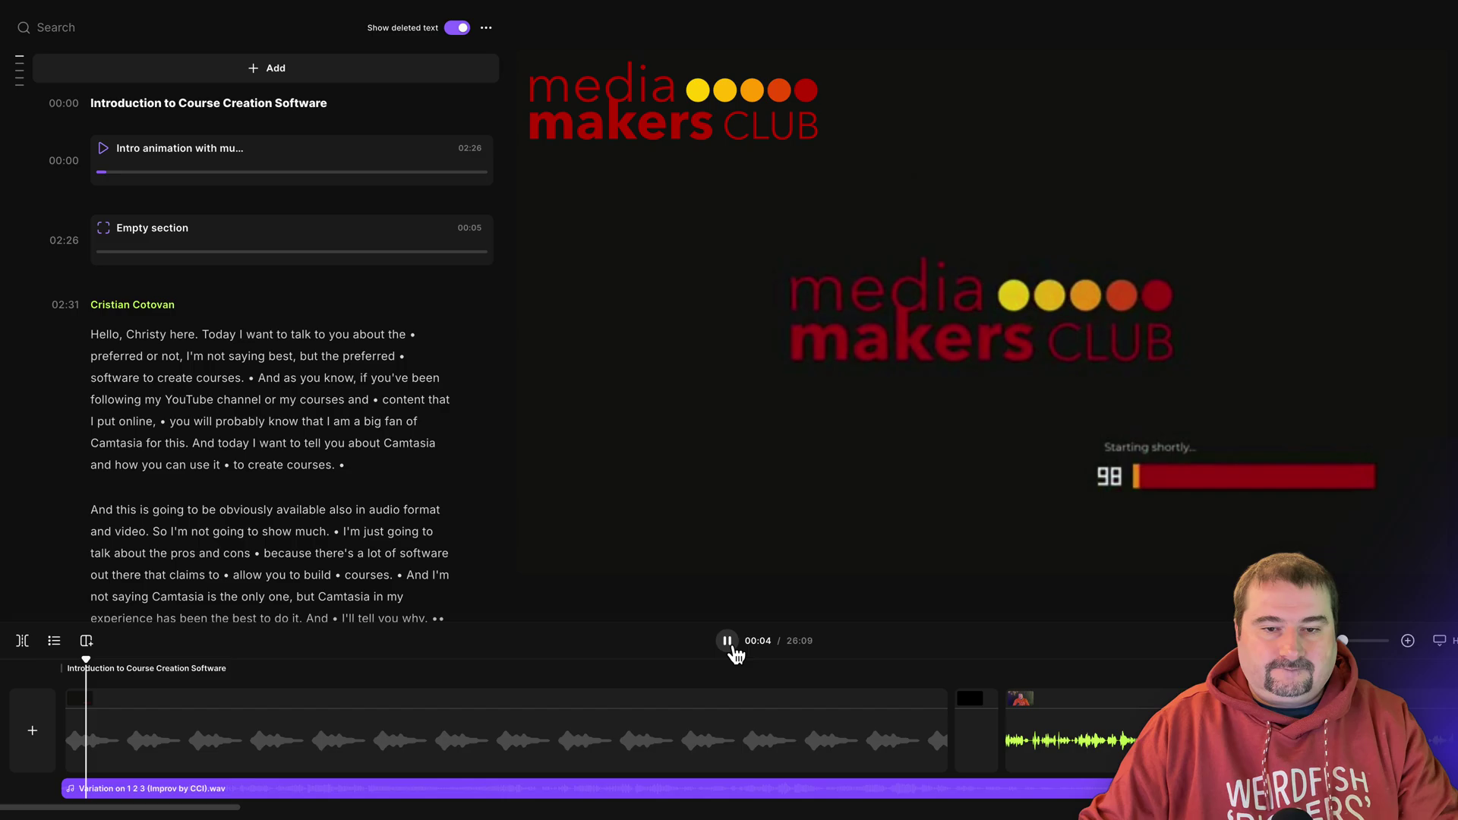
pyautogui.click(736, 655)
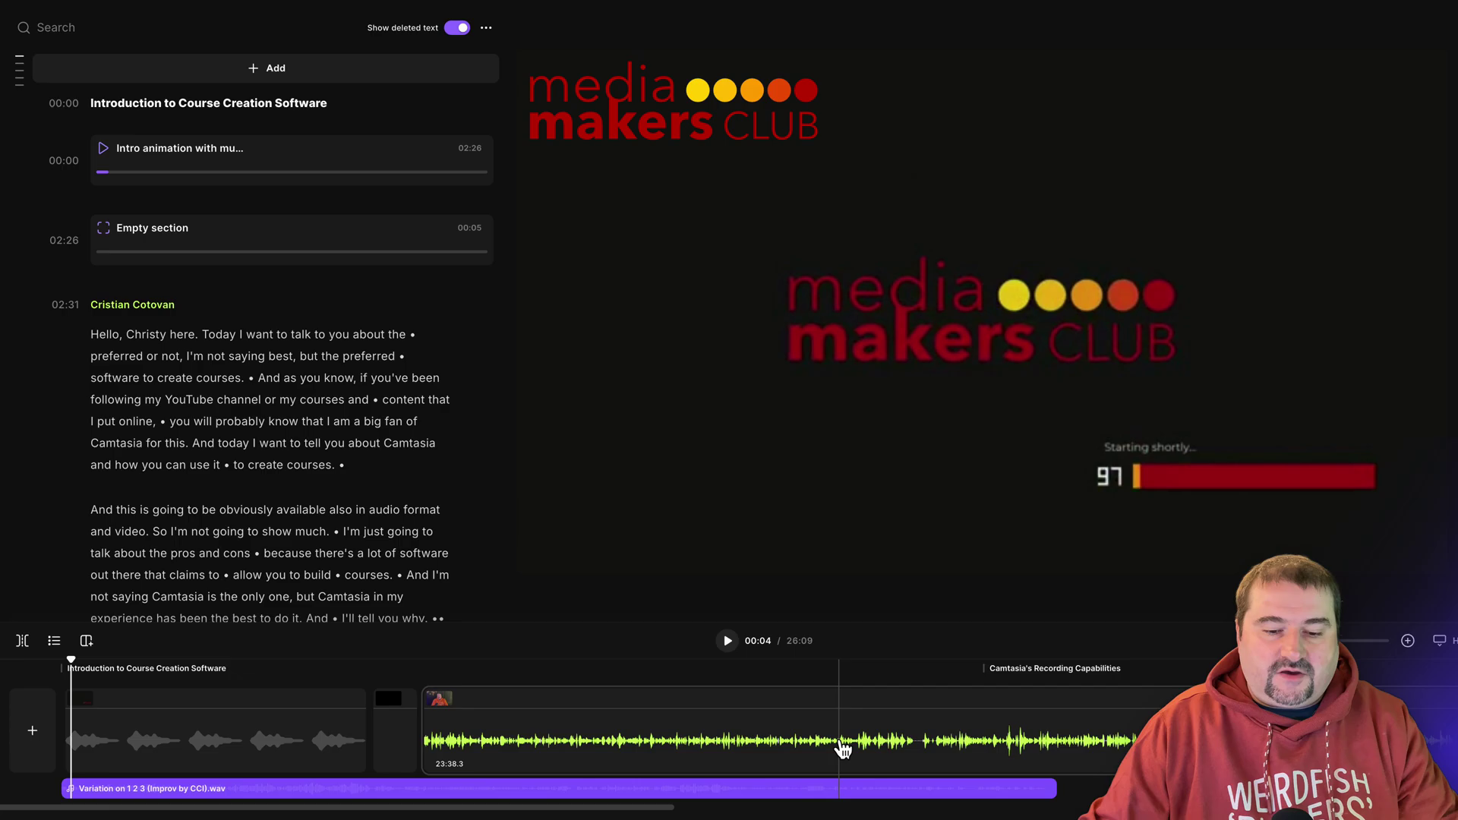
# - Trim the Variation music clip's end to about 02:47 and check it near 02:28
pyautogui.click(1019, 788)
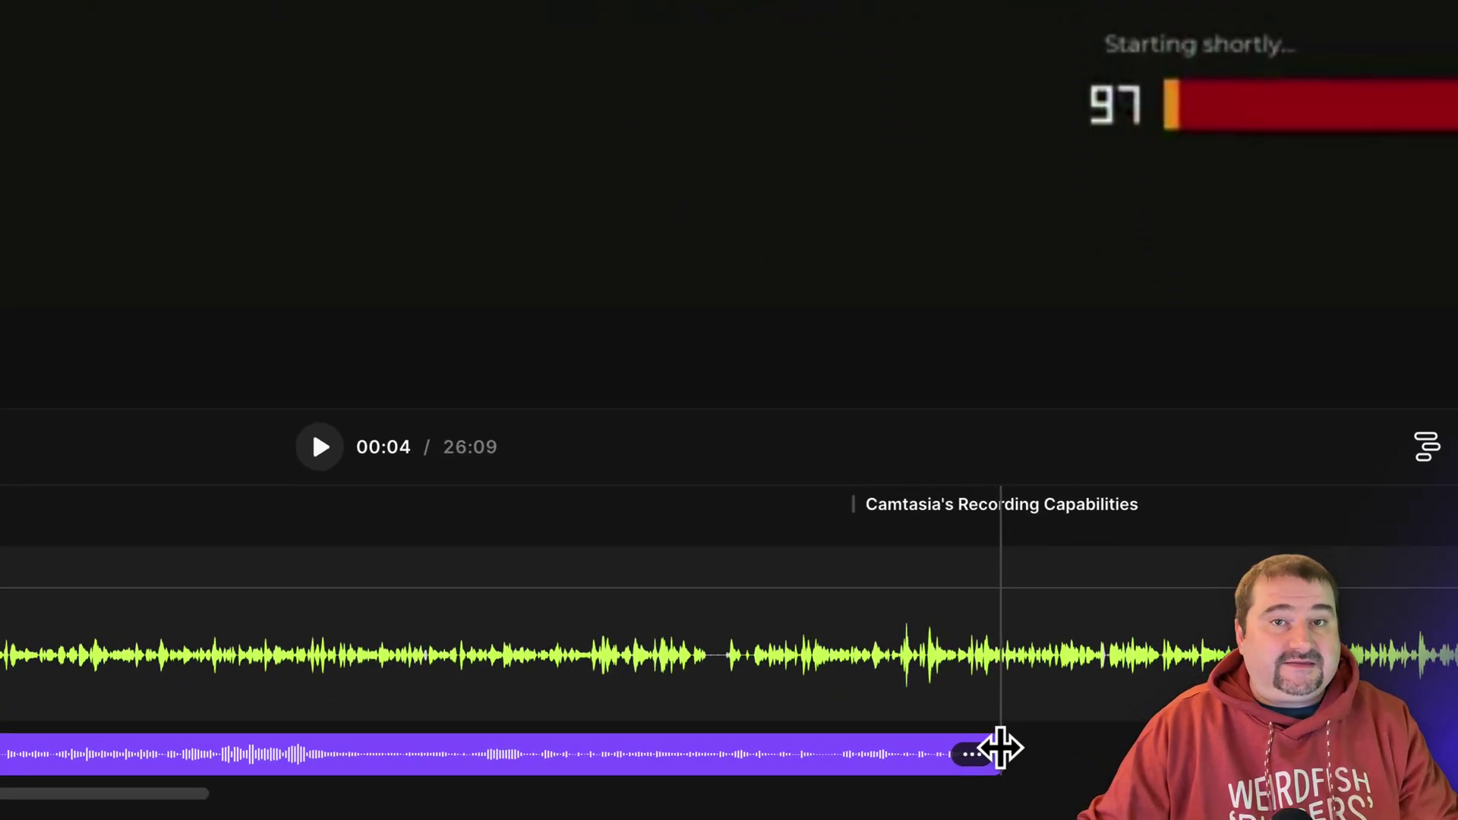
pyautogui.moveTo(1000, 748); pyautogui.dragTo(734, 765)
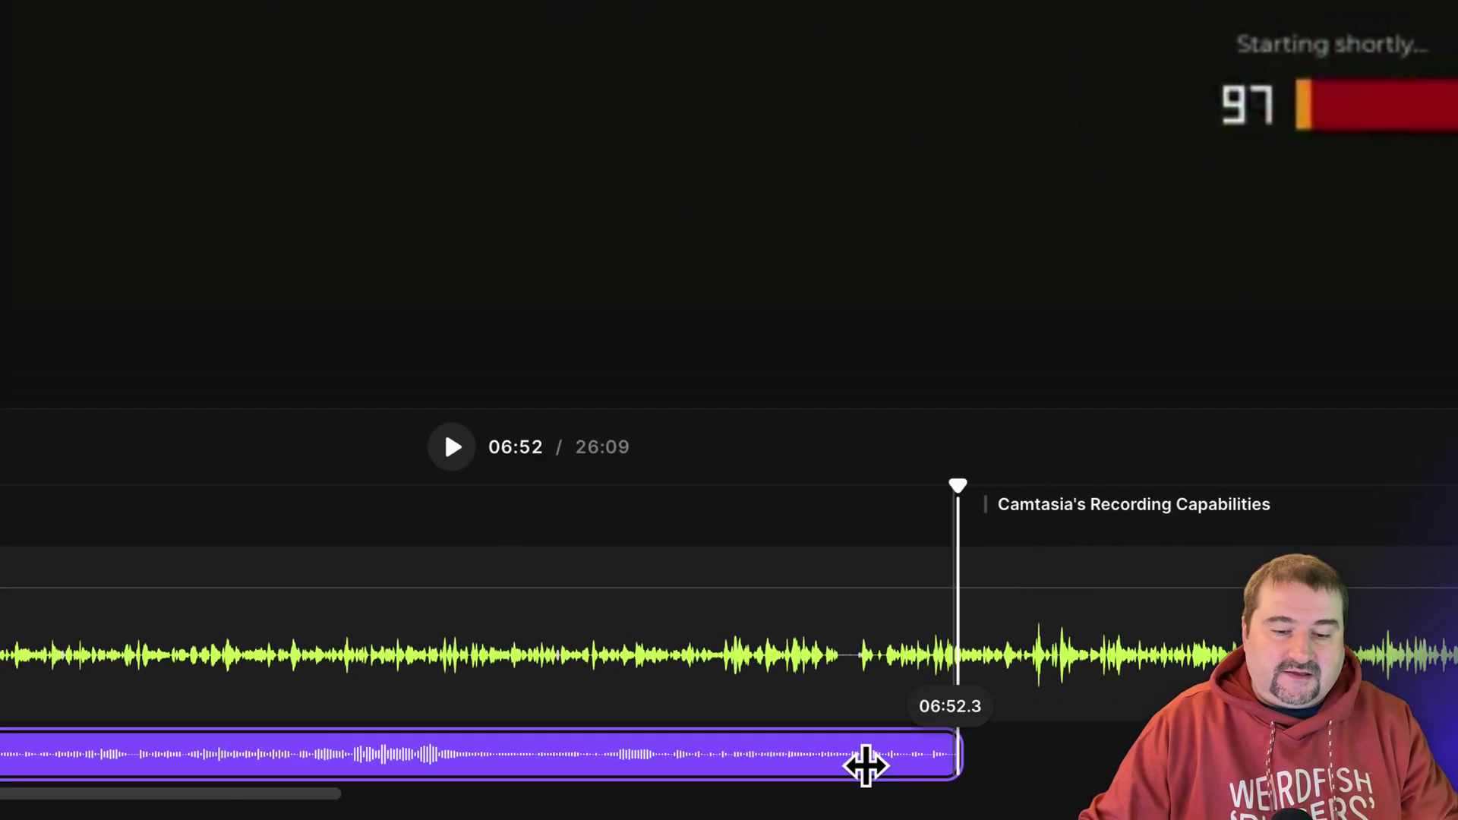
pyautogui.moveTo(866, 766); pyautogui.dragTo(632, 782)
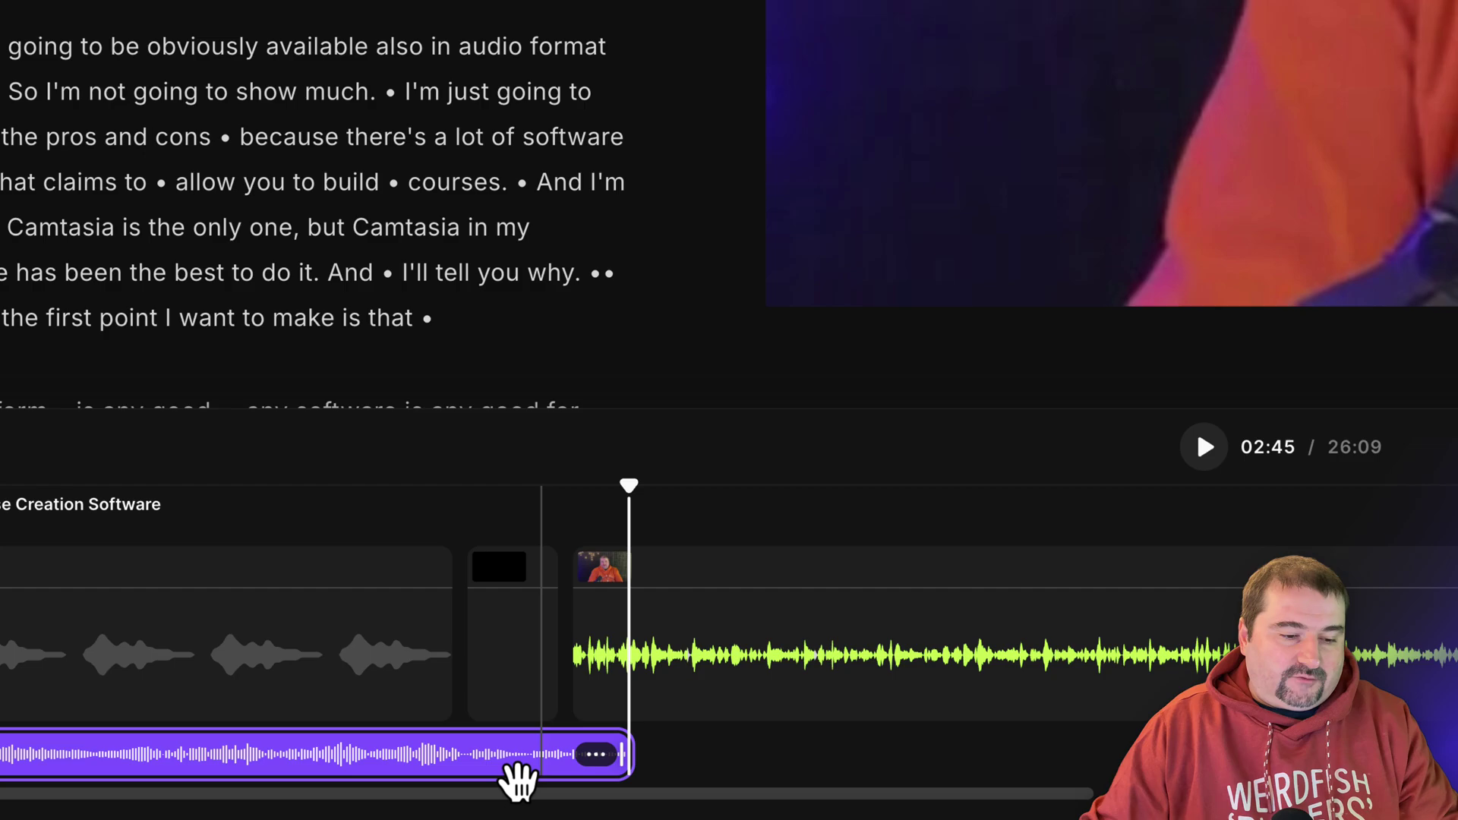
pyautogui.click(498, 758)
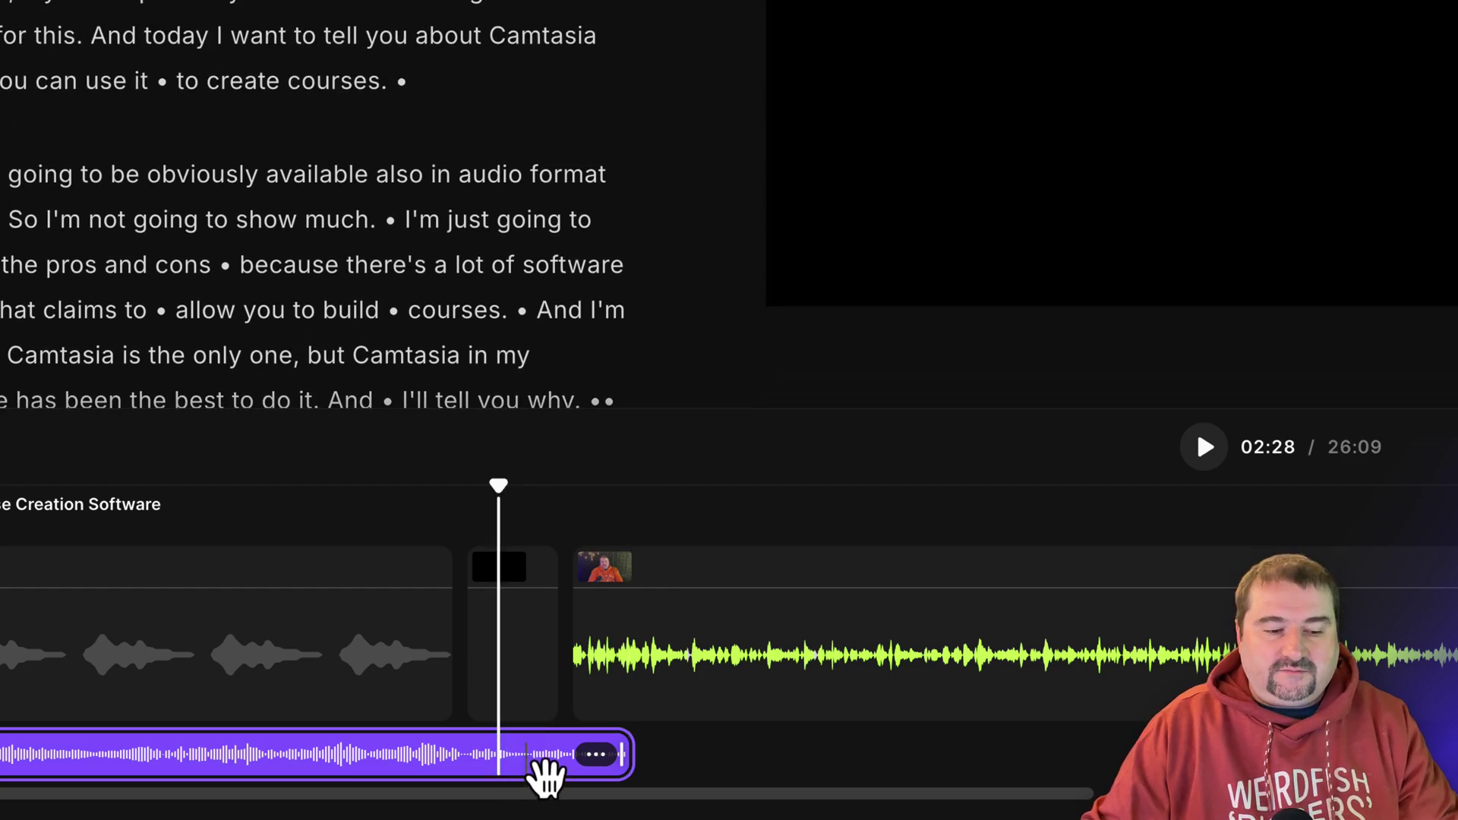
pyautogui.click(531, 758)
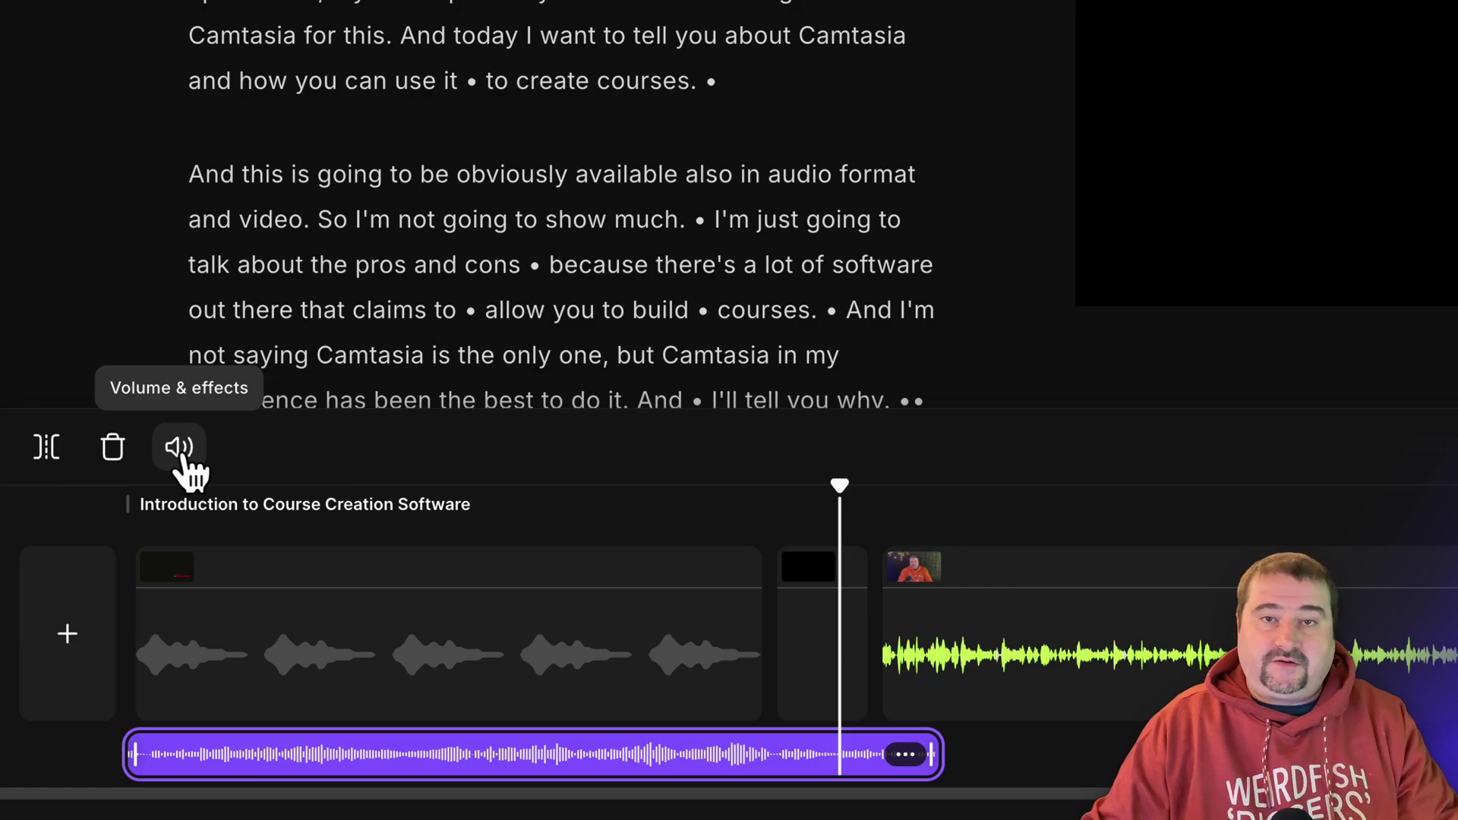
# - Set the Variation music to a 3s fade-in and 5s fade-out, volume left at 100%
pyautogui.click(181, 454)
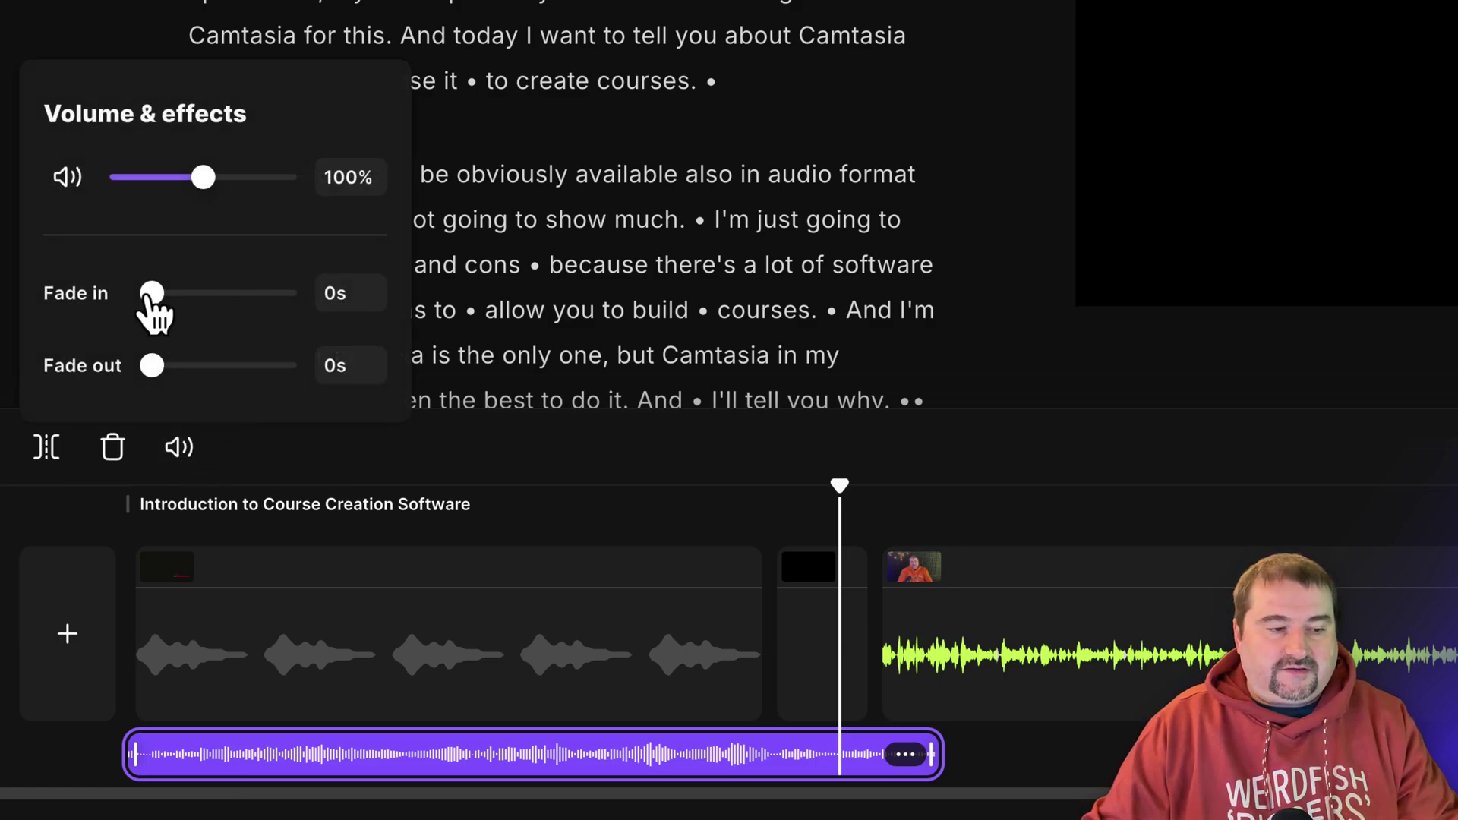
pyautogui.moveTo(167, 302); pyautogui.dragTo(231, 304)
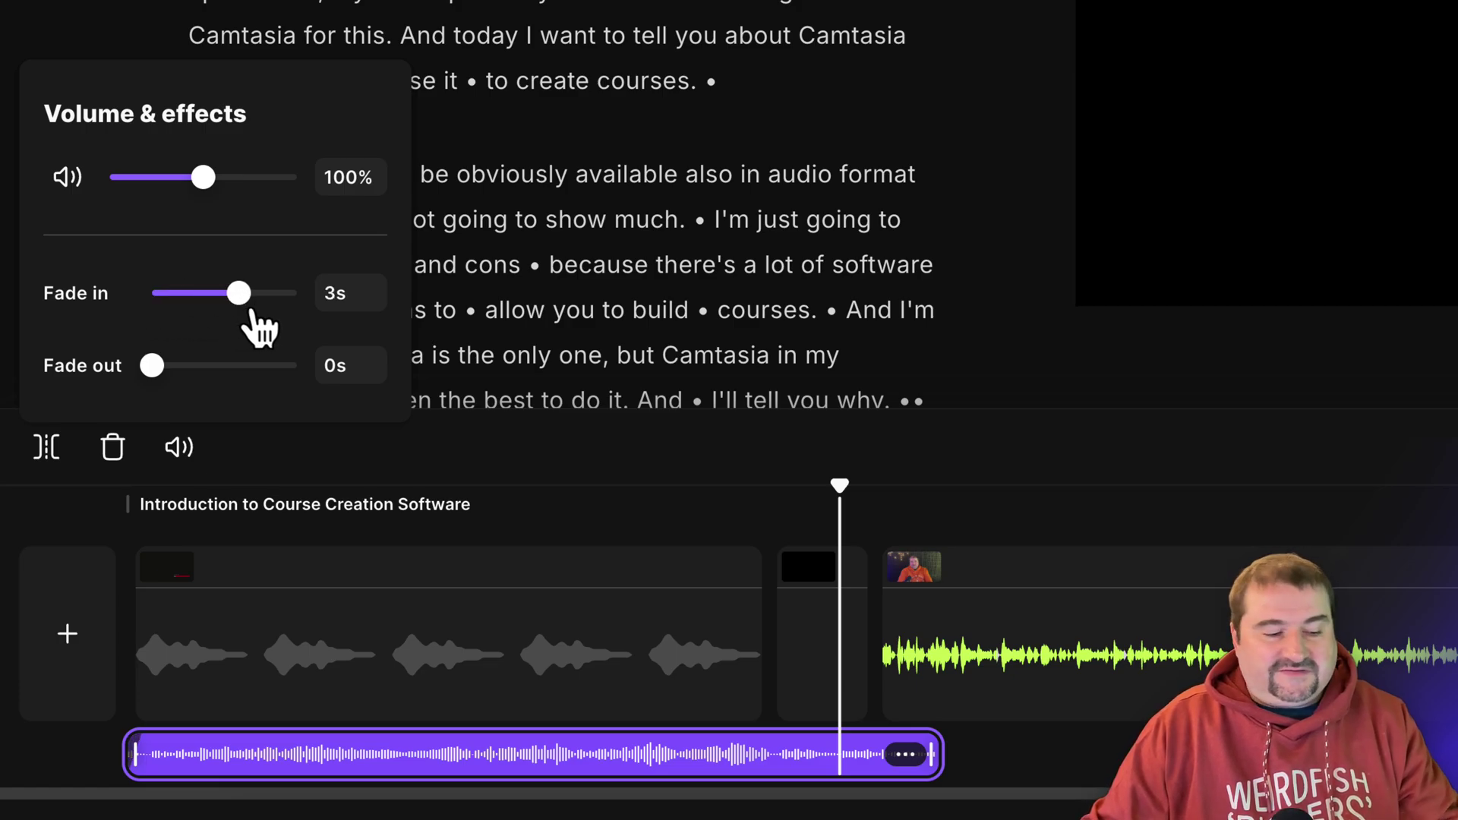
pyautogui.moveTo(153, 367); pyautogui.dragTo(326, 367)
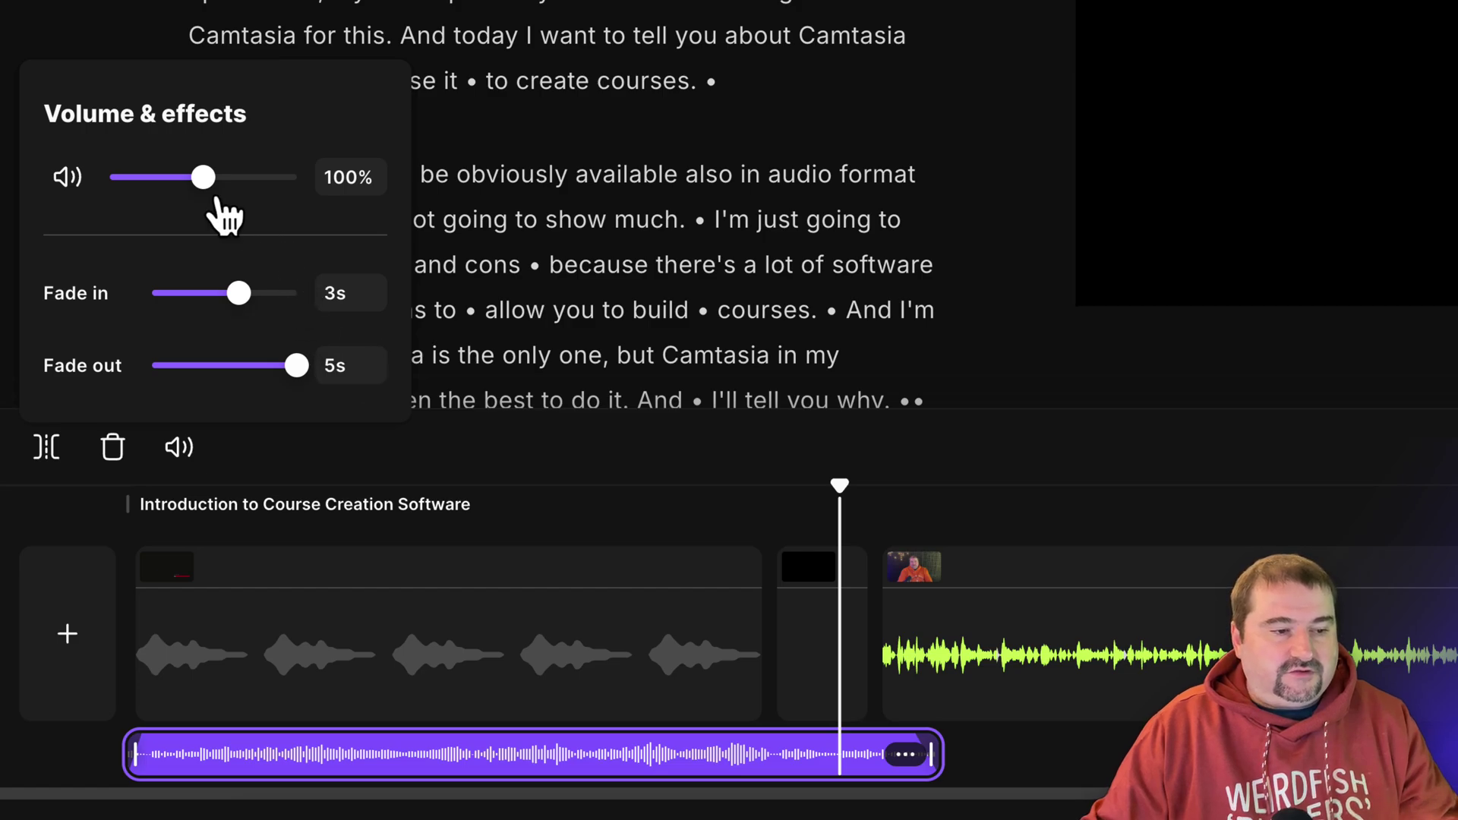
pyautogui.moveTo(199, 182)
pyautogui.mouseDown()
pyautogui.moveTo(181, 184)
pyautogui.moveTo(222, 184)
pyautogui.moveTo(205, 186)
pyautogui.mouseUp()
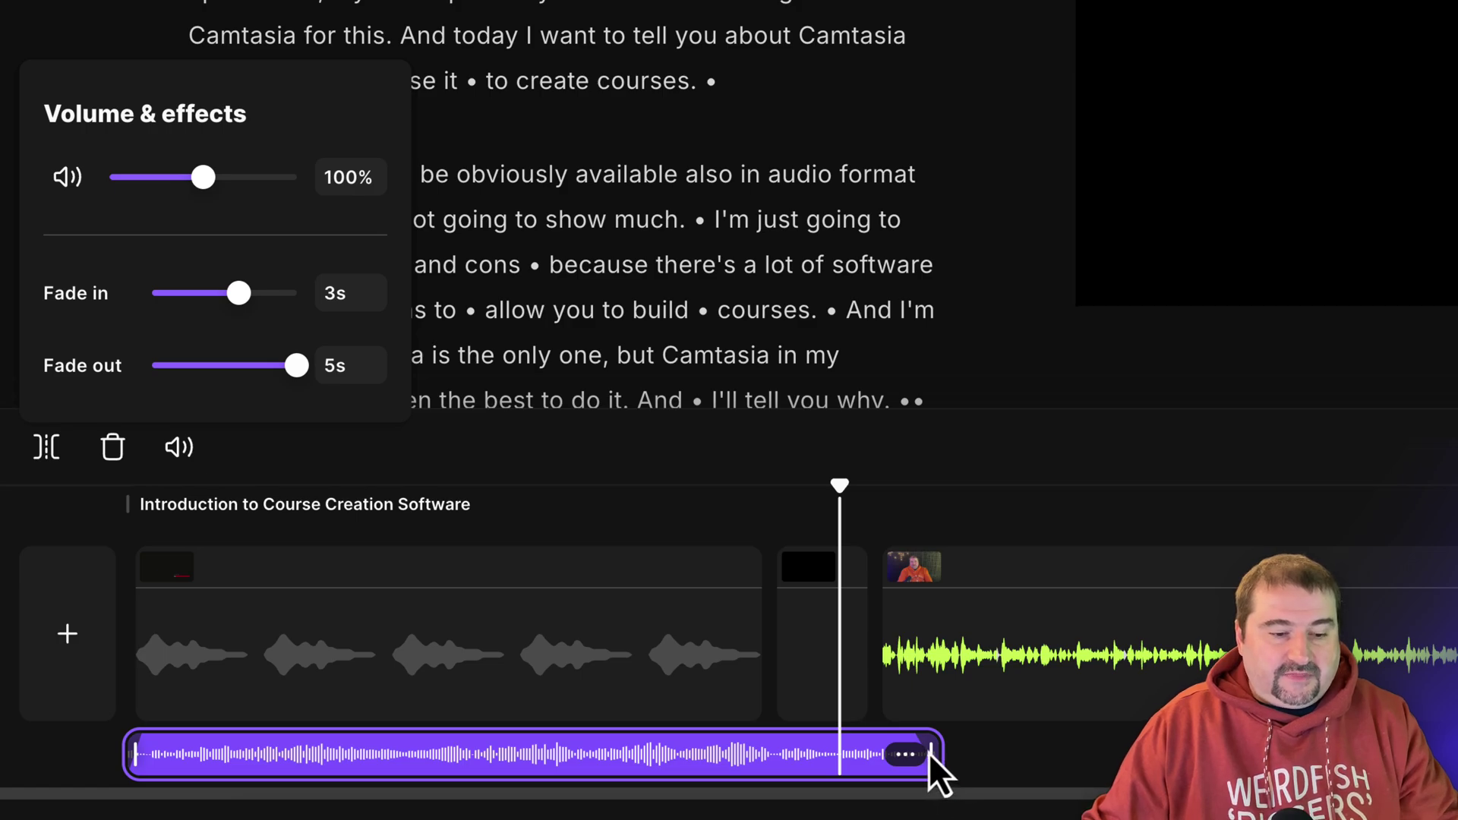
# - Drag the music clip's end further left so its fade-out ends just into the spoken section
pyautogui.click(959, 758)
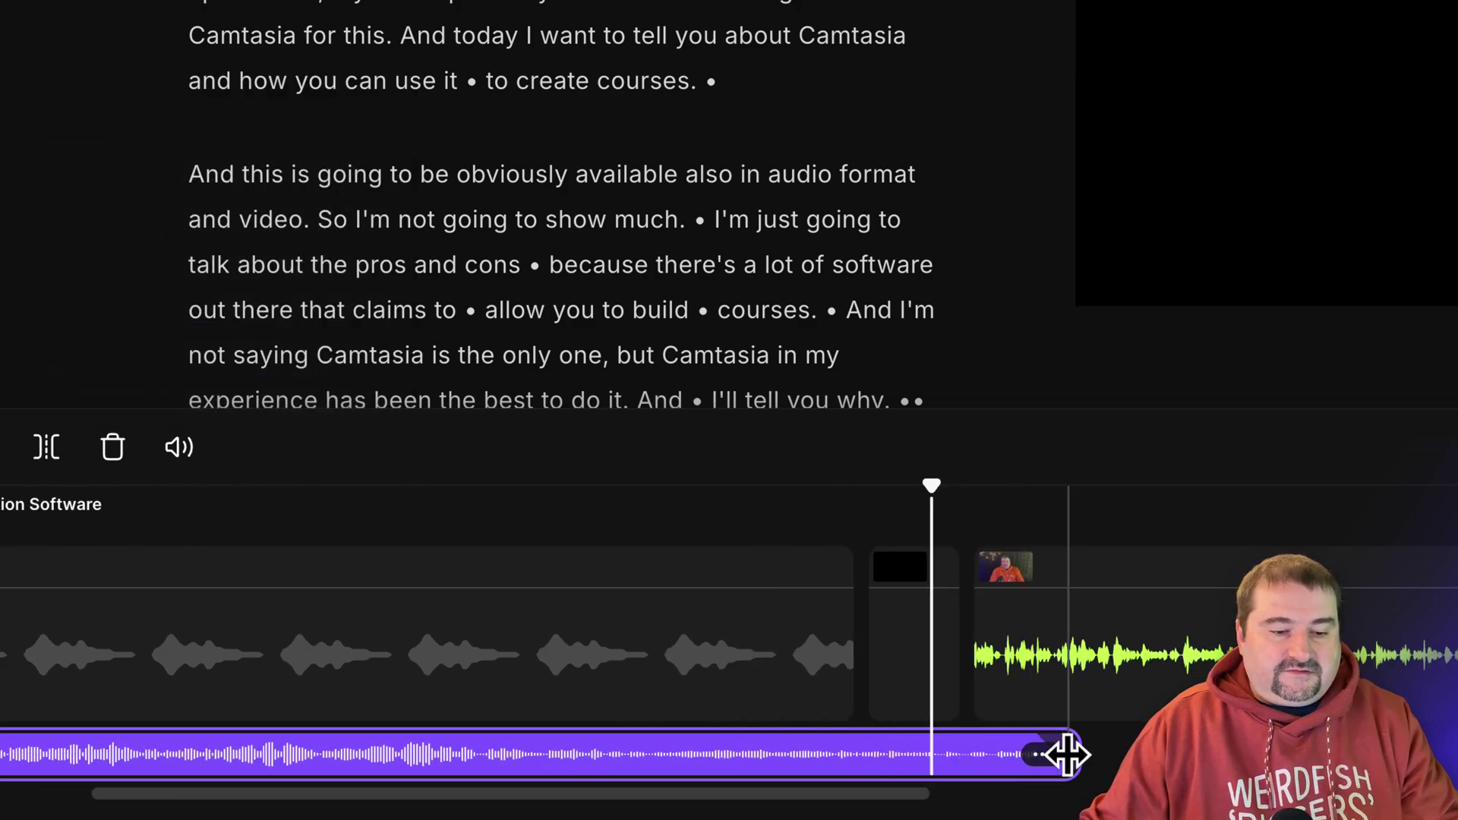
pyautogui.moveTo(1067, 754); pyautogui.dragTo(909, 759)
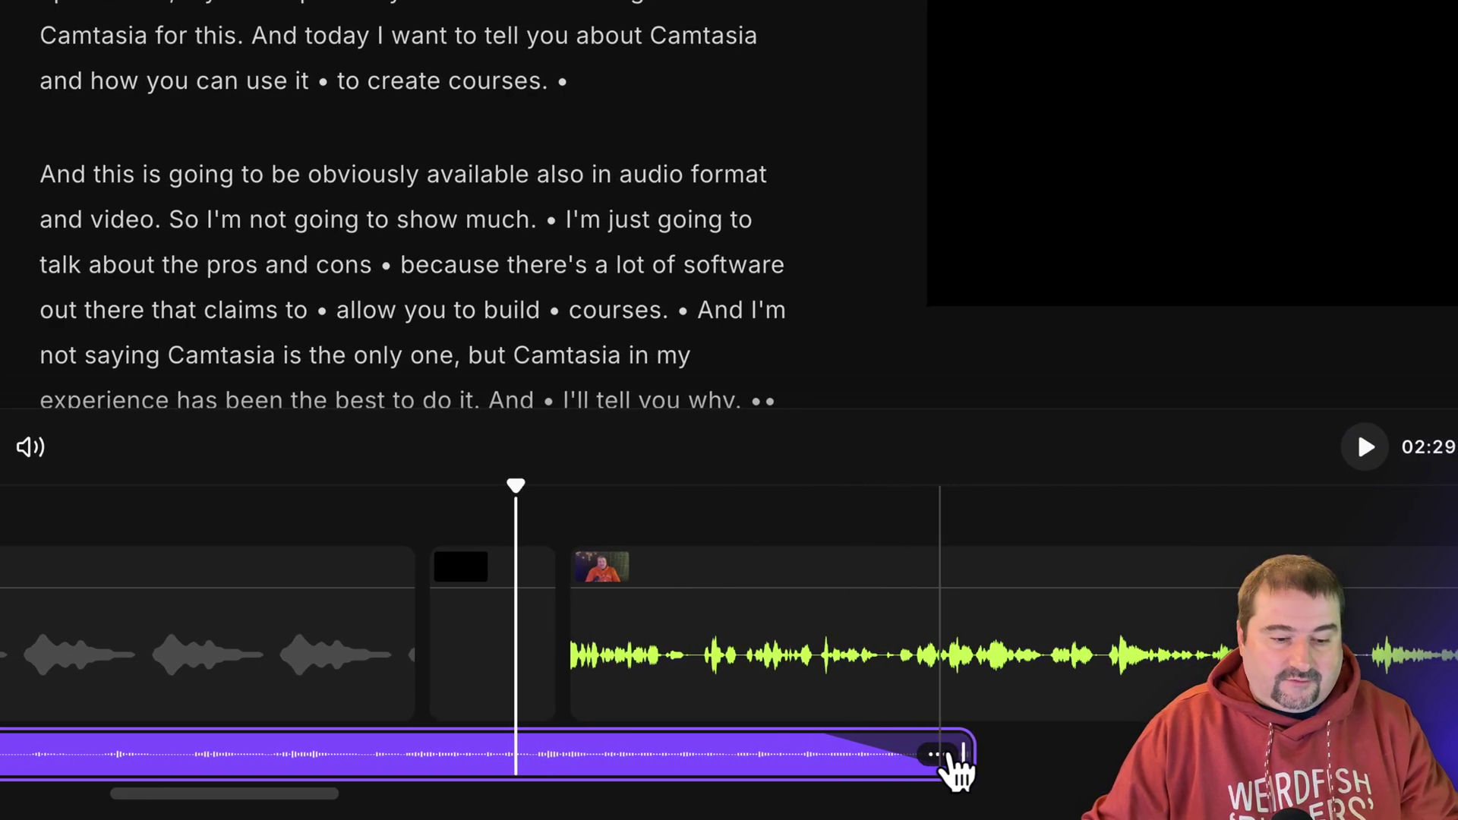
pyautogui.moveTo(964, 752); pyautogui.dragTo(712, 754)
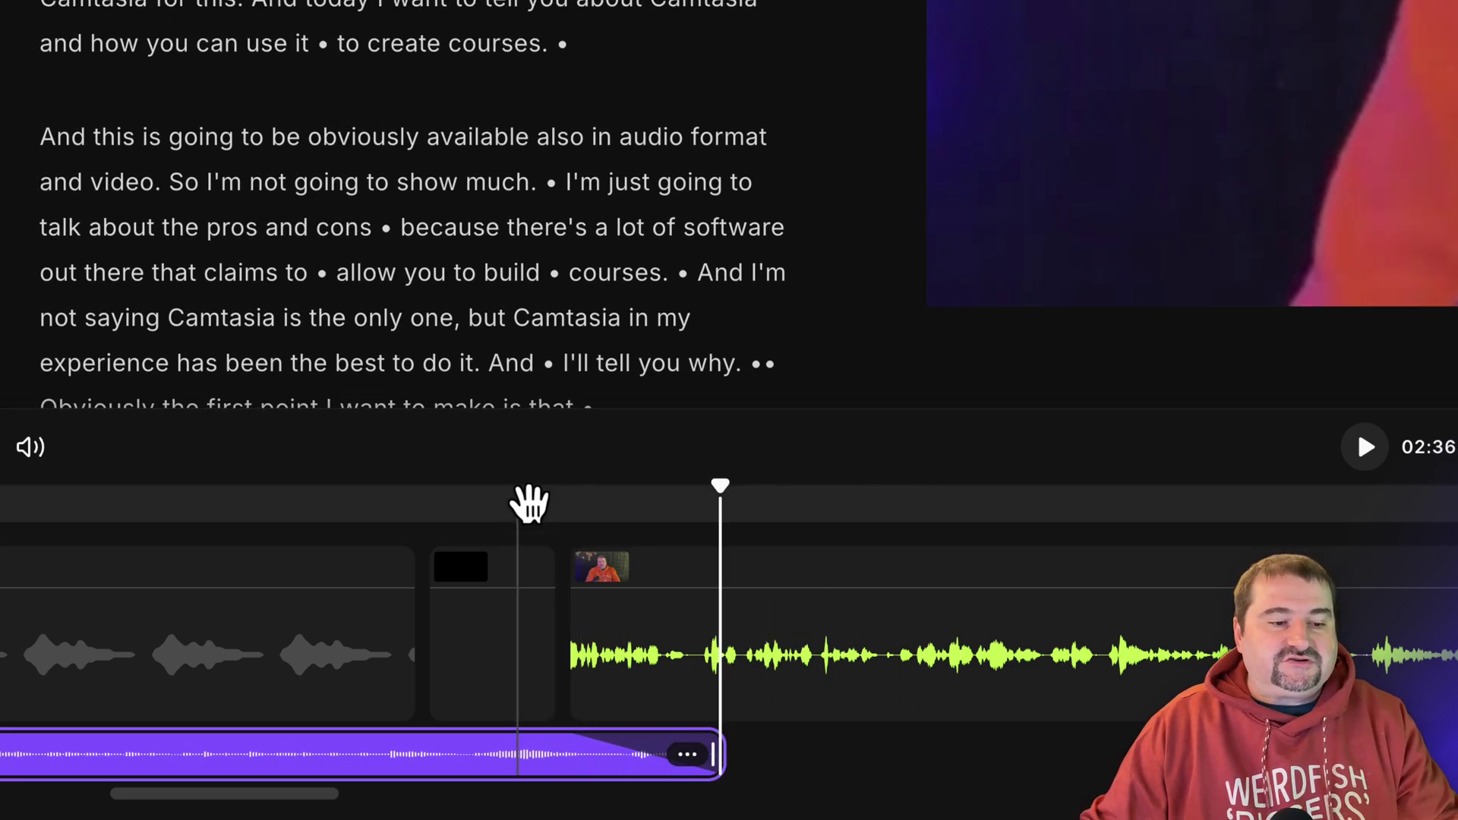
# - Preview the music's new ending from 02:29, then stop playback
pyautogui.click(519, 498)
pyautogui.click(514, 498)
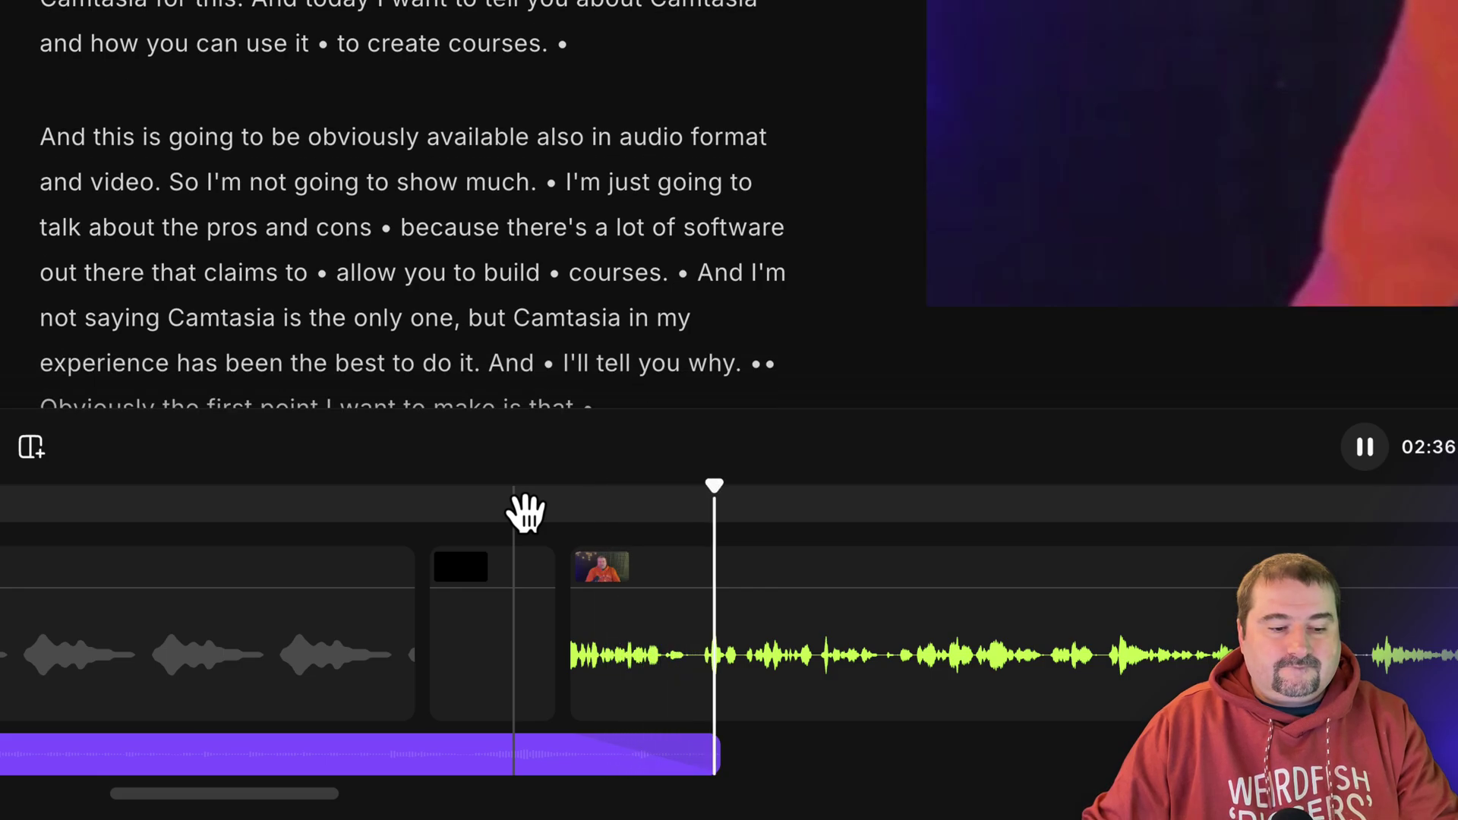
pyautogui.press('space')
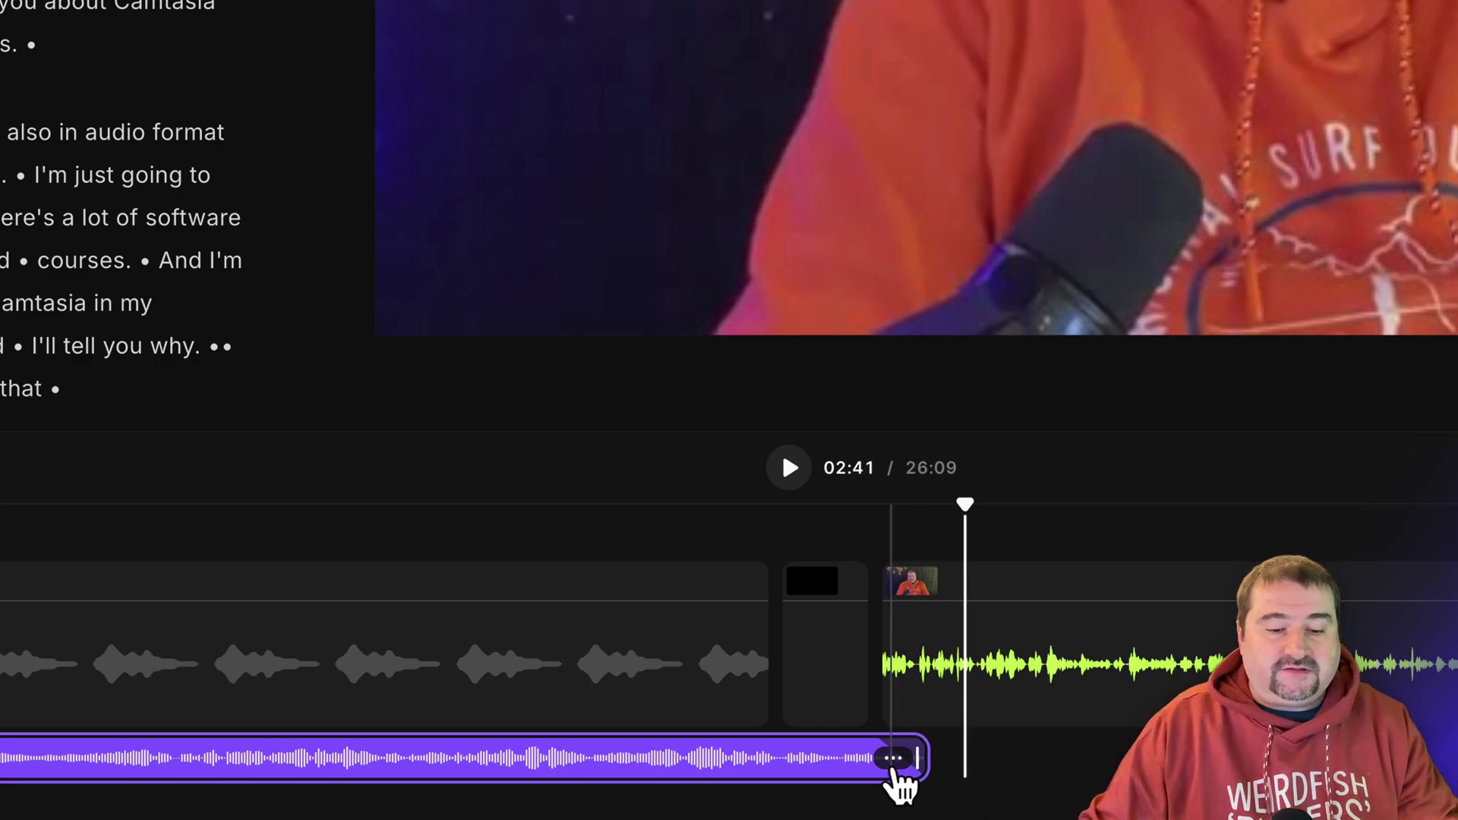
# - Confirm the Variation music sits at 110% volume, then choose Replace for that clip
pyautogui.click(893, 757)
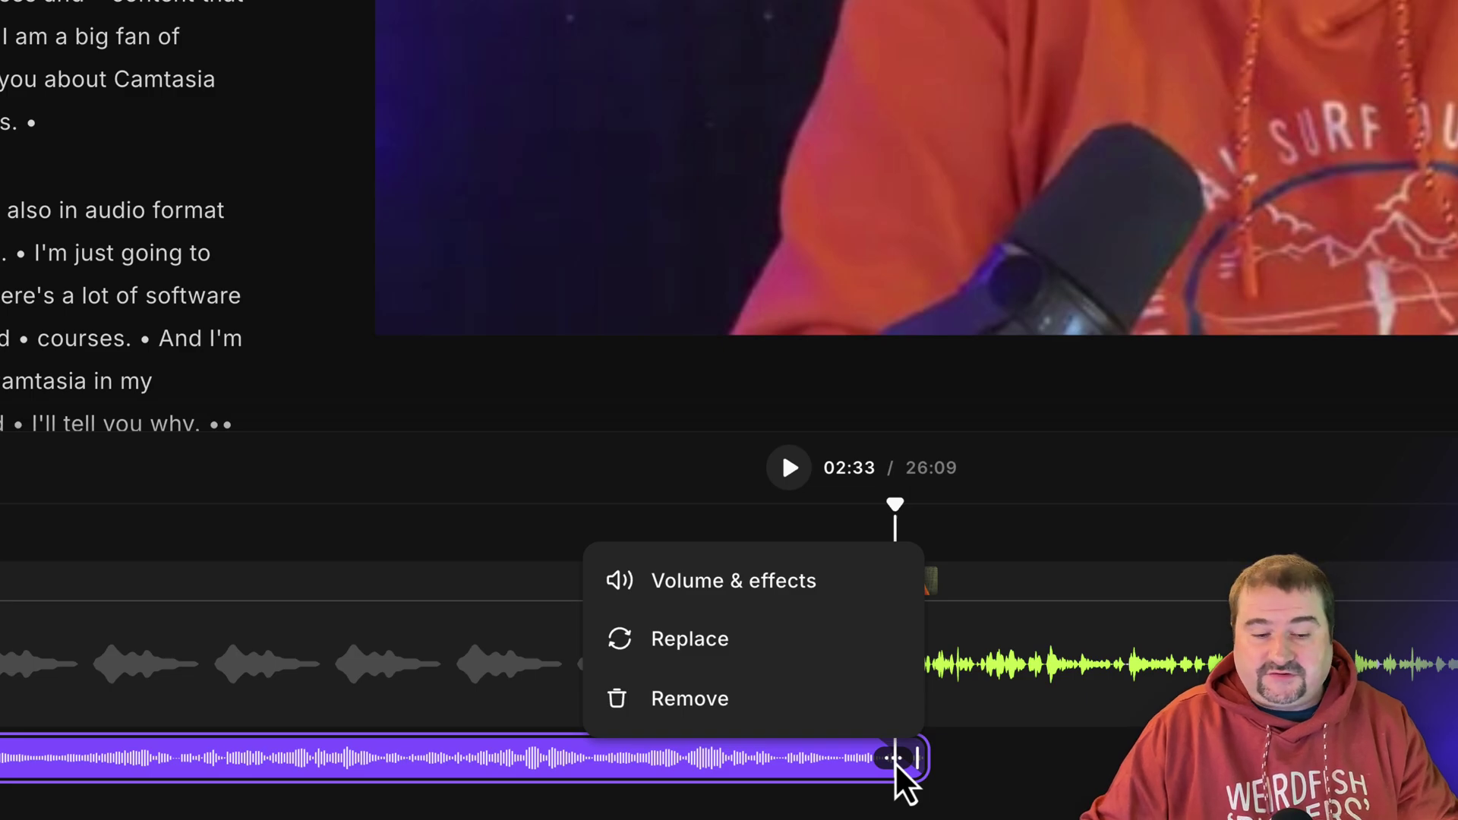
pyautogui.click(779, 585)
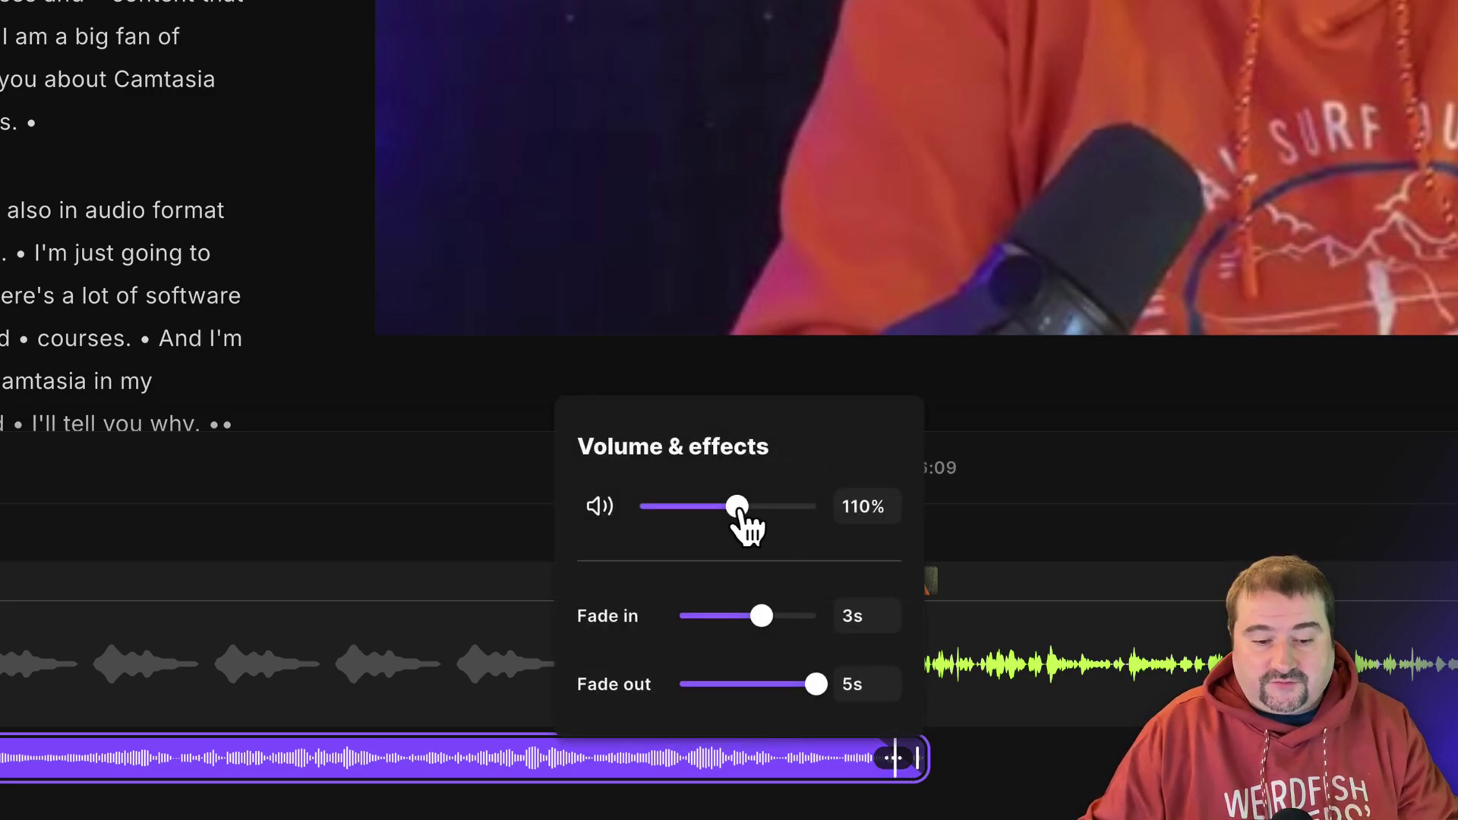
pyautogui.click(973, 767)
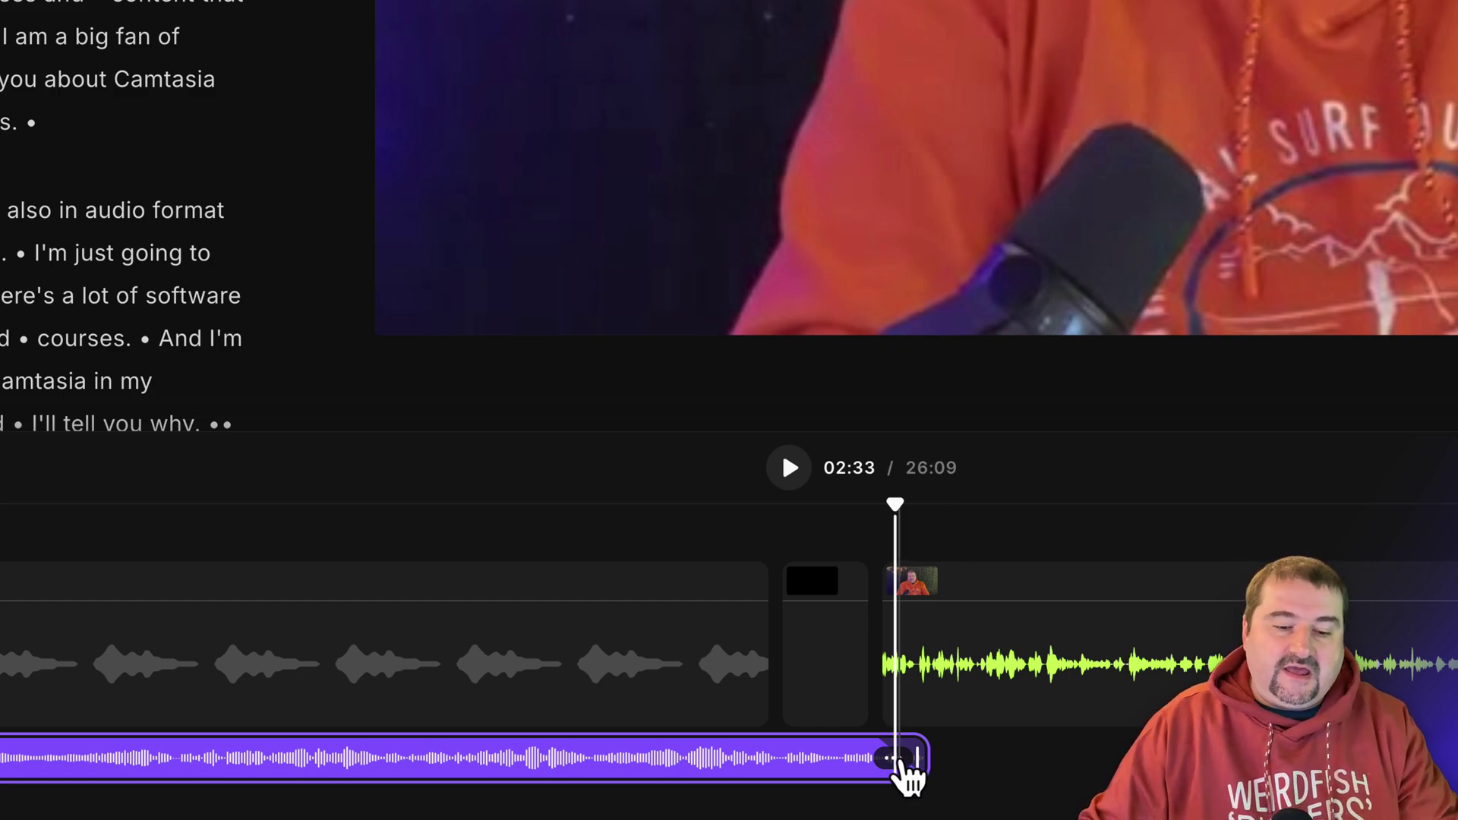
pyautogui.click(894, 759)
pyautogui.click(762, 647)
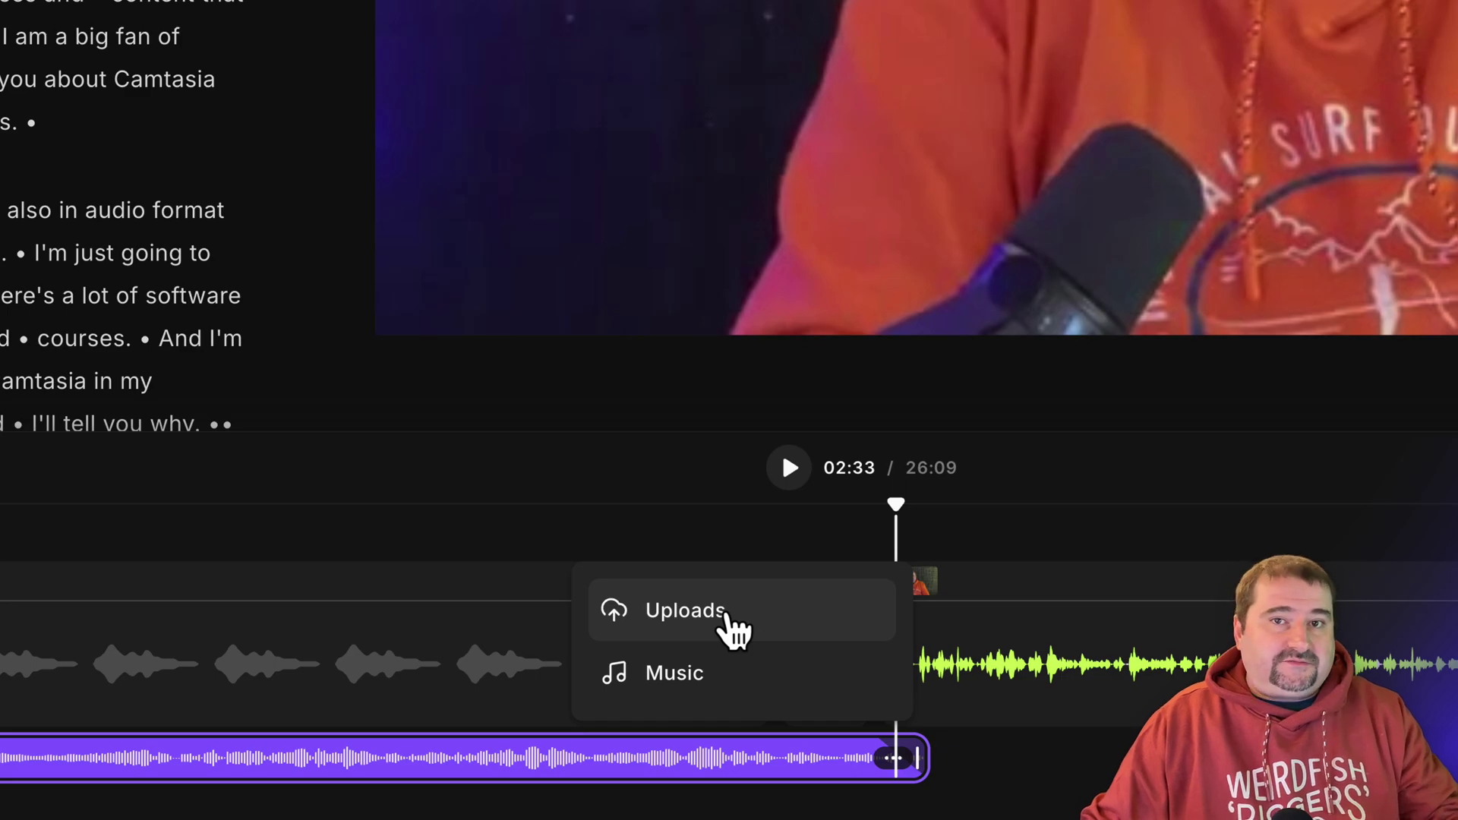
# - Swap the Variation music for the other audio file from Uploads
pyautogui.click(729, 619)
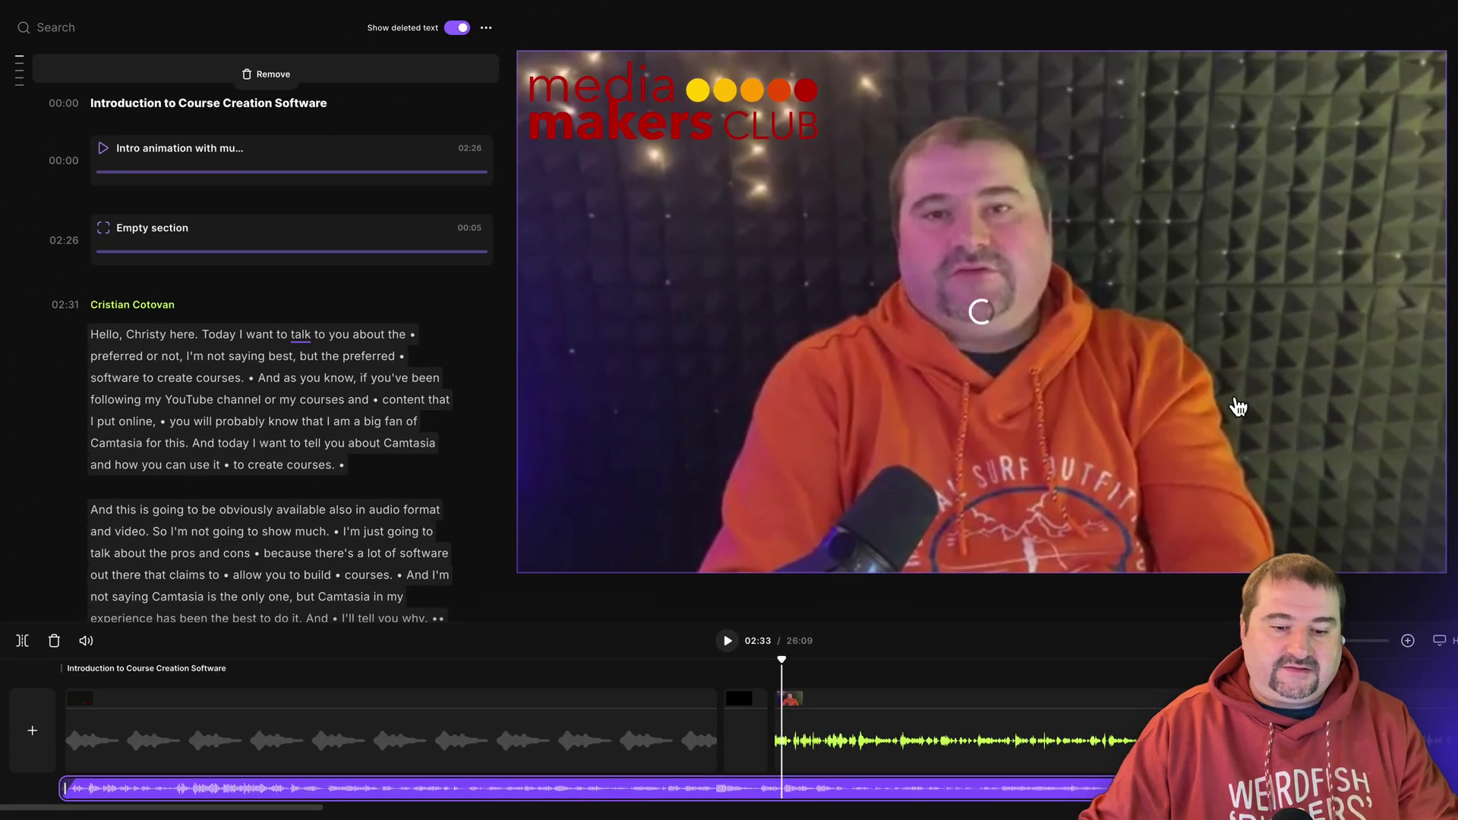
pyautogui.scroll(-3, 853, 771)
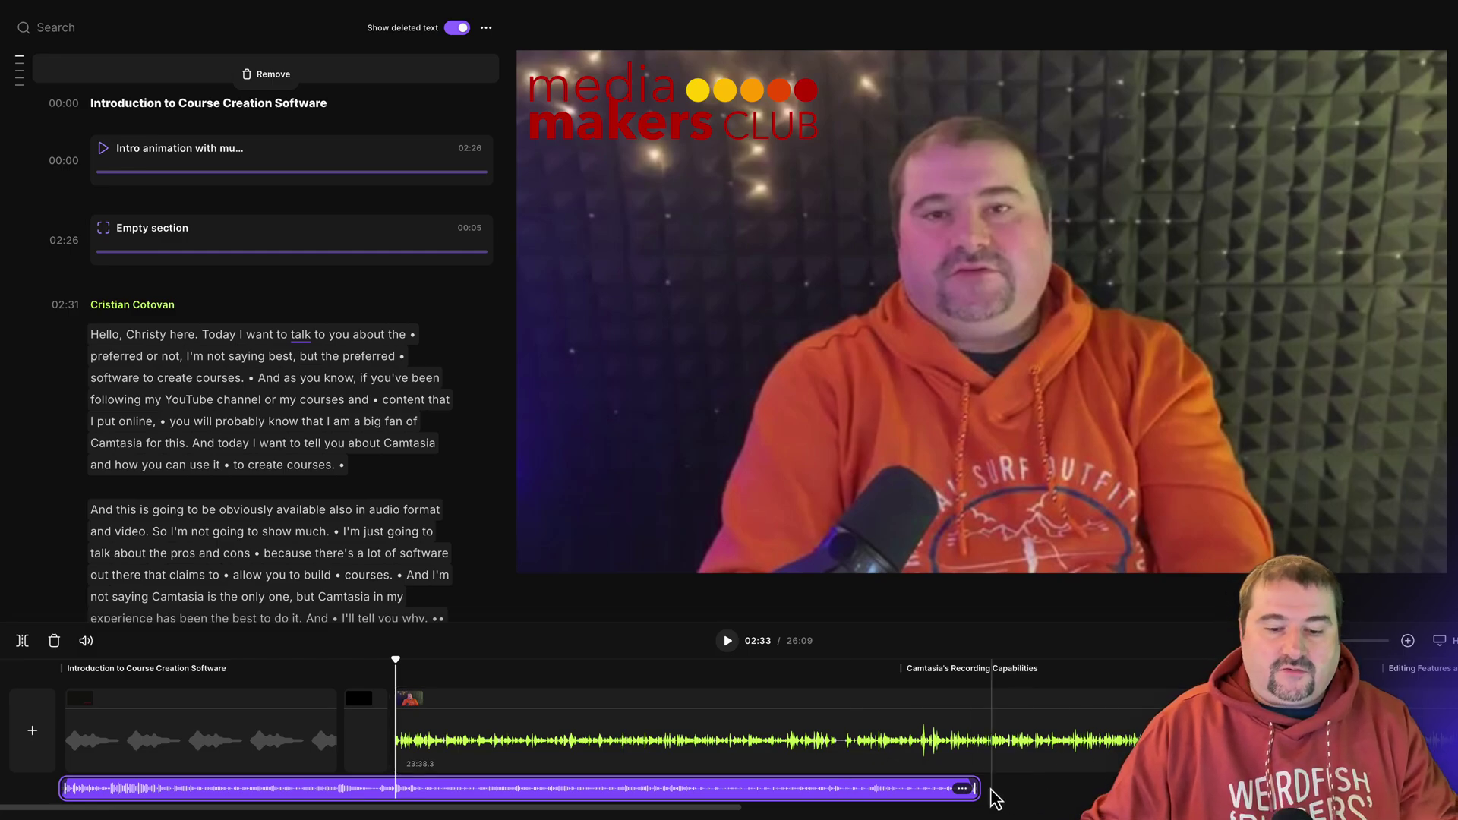
# - Trim the replacement track's right edge so it ends at about 02:41
pyautogui.moveTo(976, 787); pyautogui.dragTo(457, 785)
pyautogui.moveTo(584, 775); pyautogui.dragTo(593, 775)
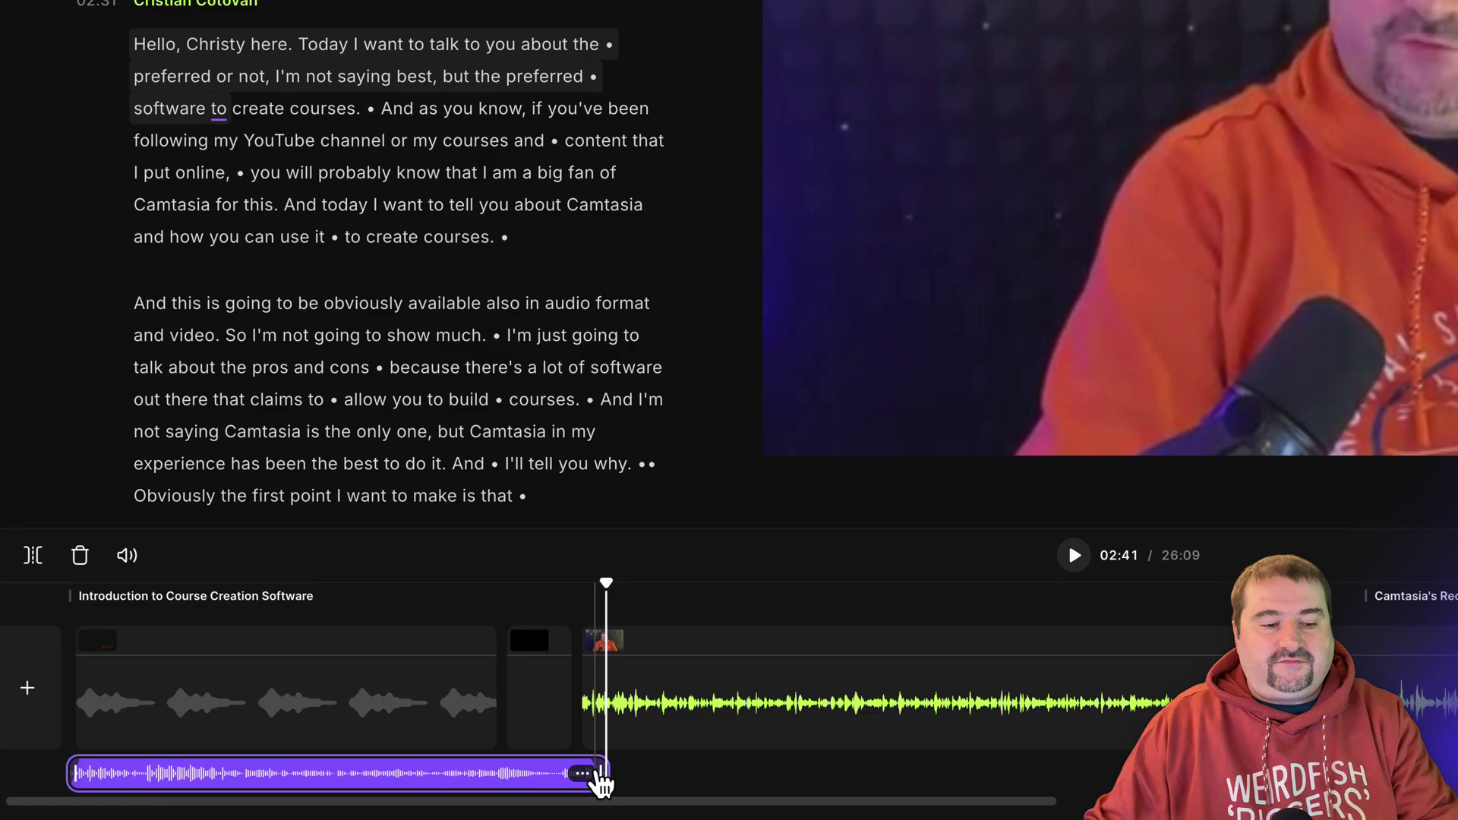
pyautogui.scroll(3, 596, 780)
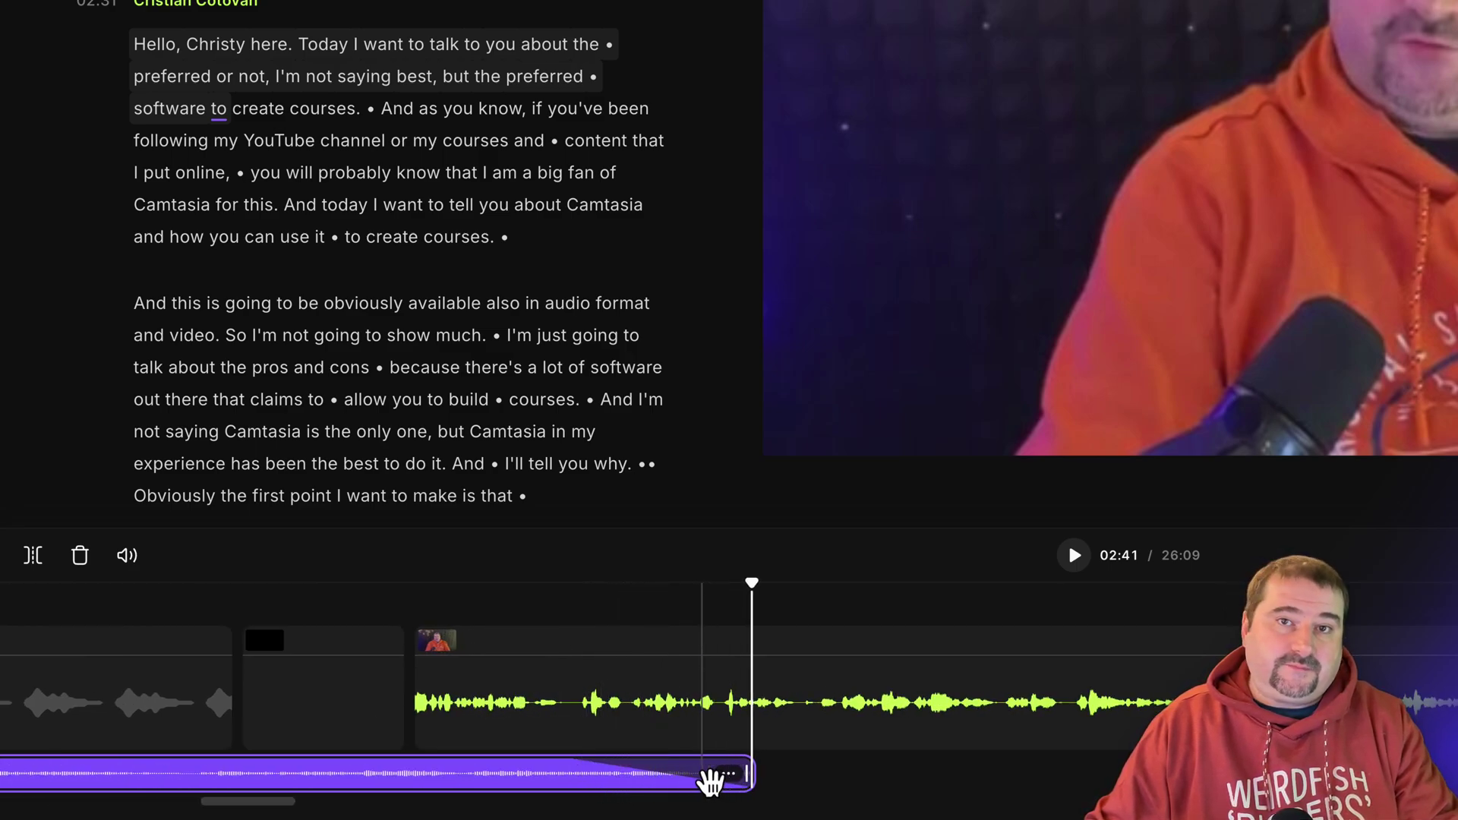
pyautogui.scroll(-5, 710, 778)
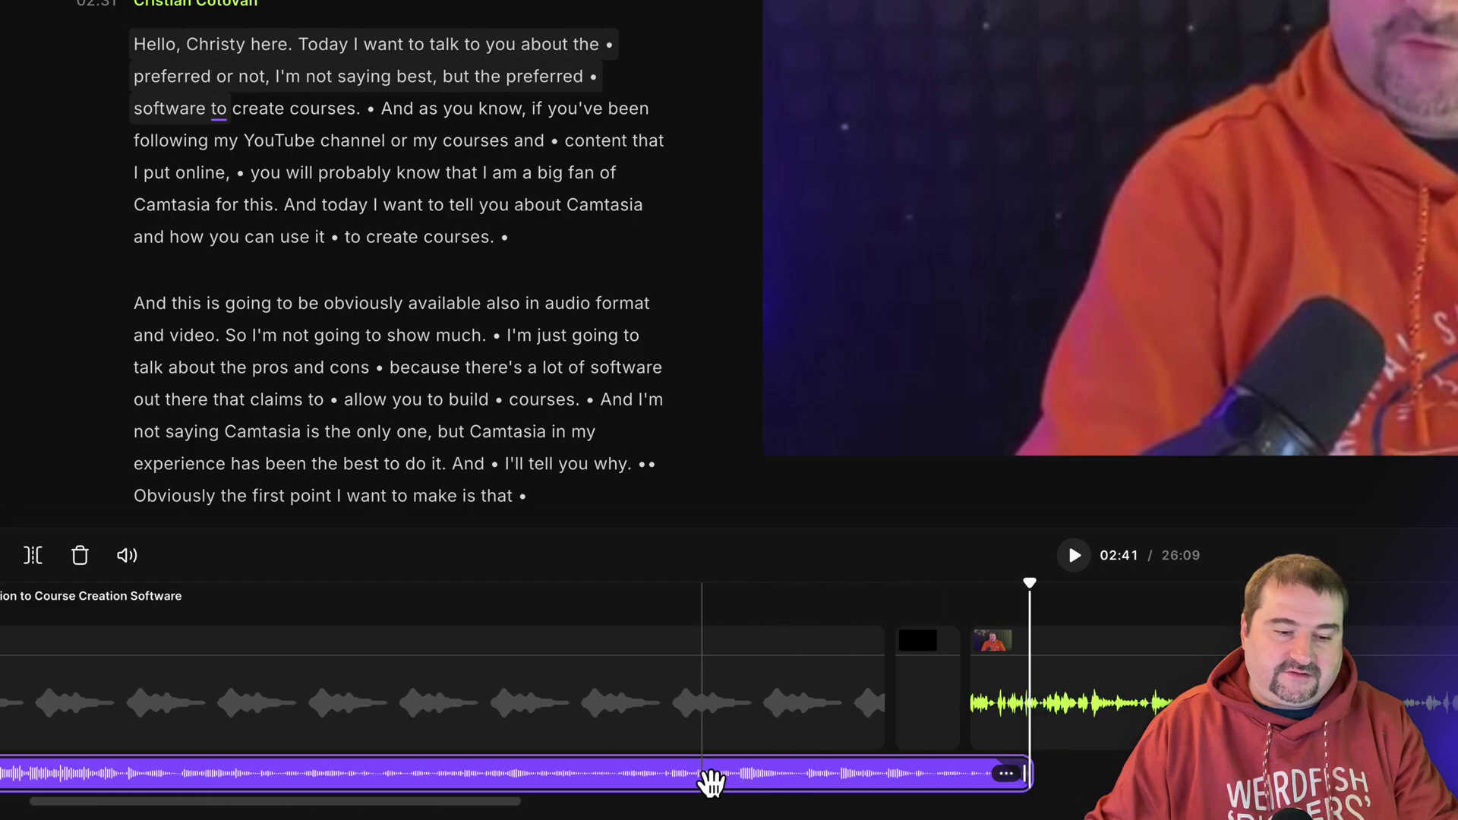